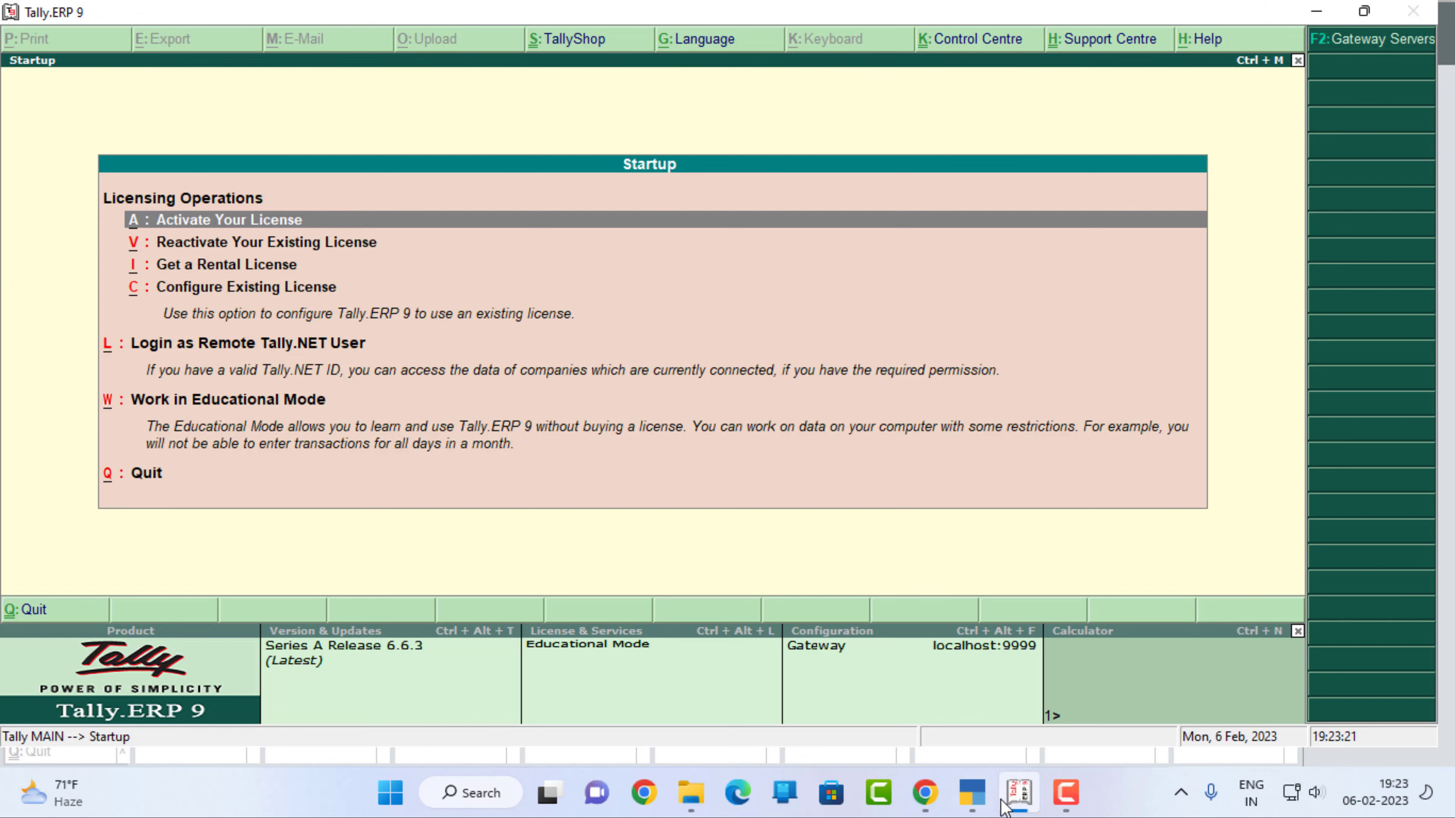
Step: Compare the licence startup options of Tally.ERP 9 and TallyPrime
{"action": "left_click", "coordinate": [987, 813]}
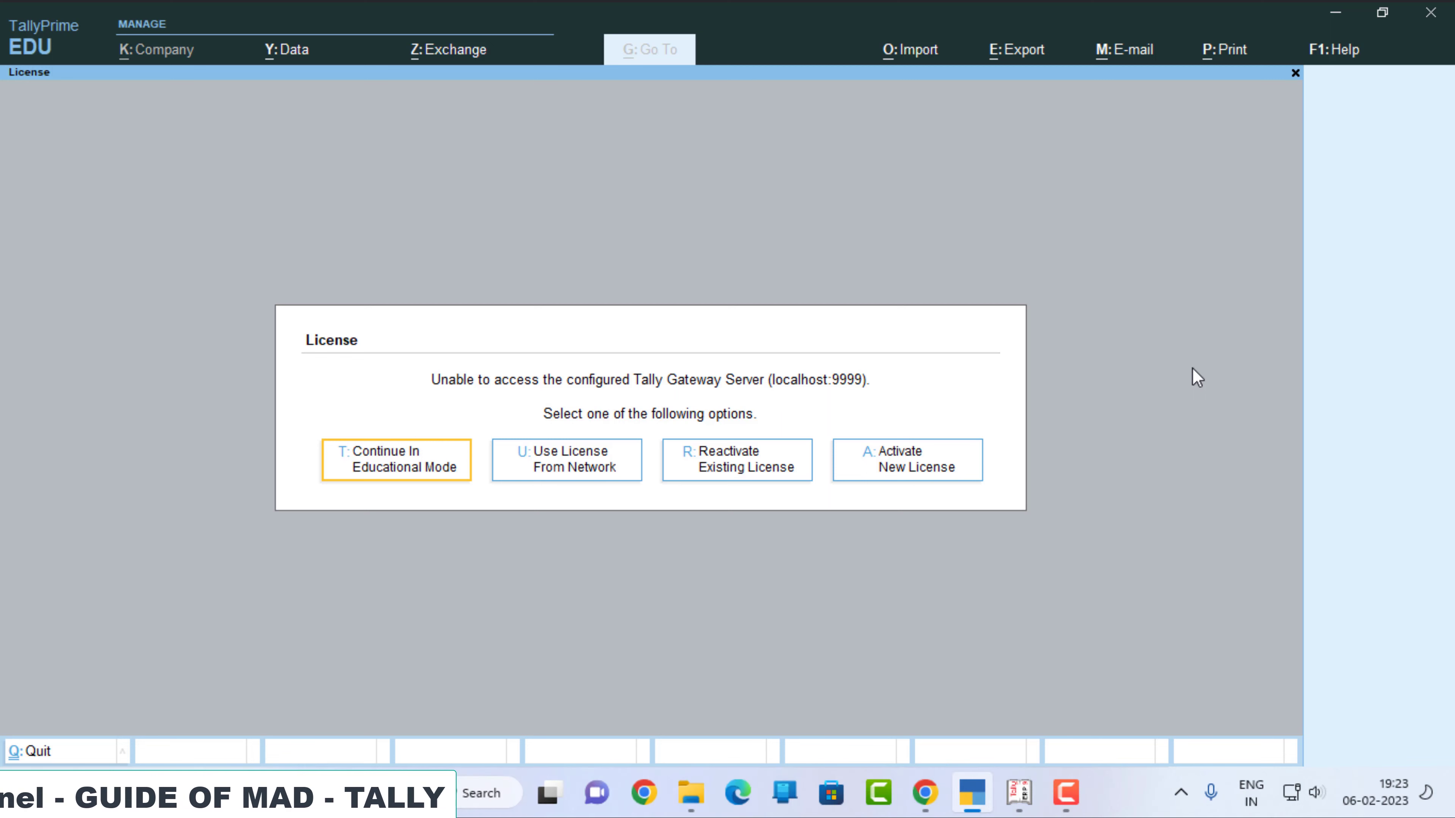
{"action": "left_click", "coordinate": [1005, 809]}
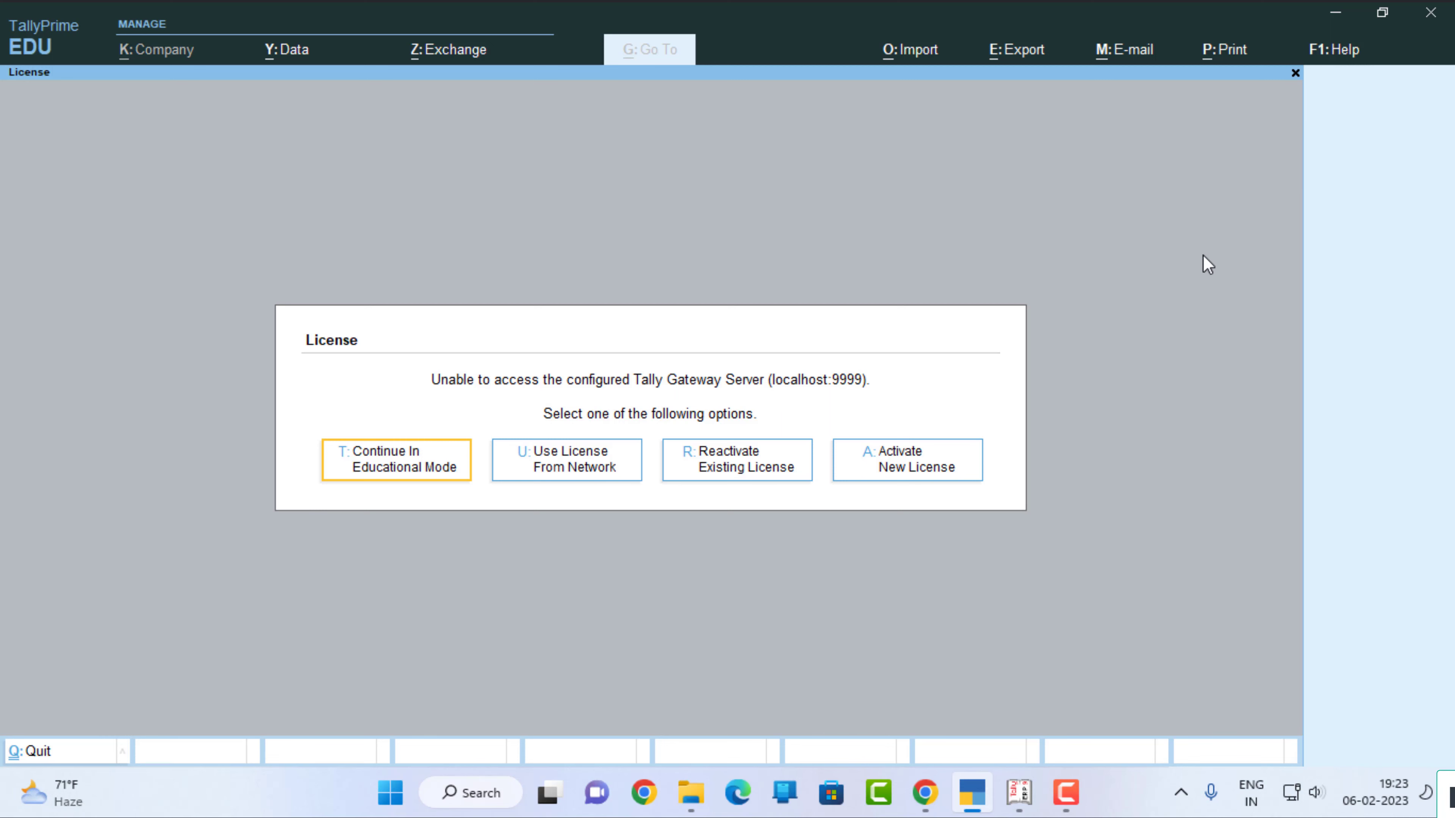
{"action": "key", "text": "alt+Tab"}
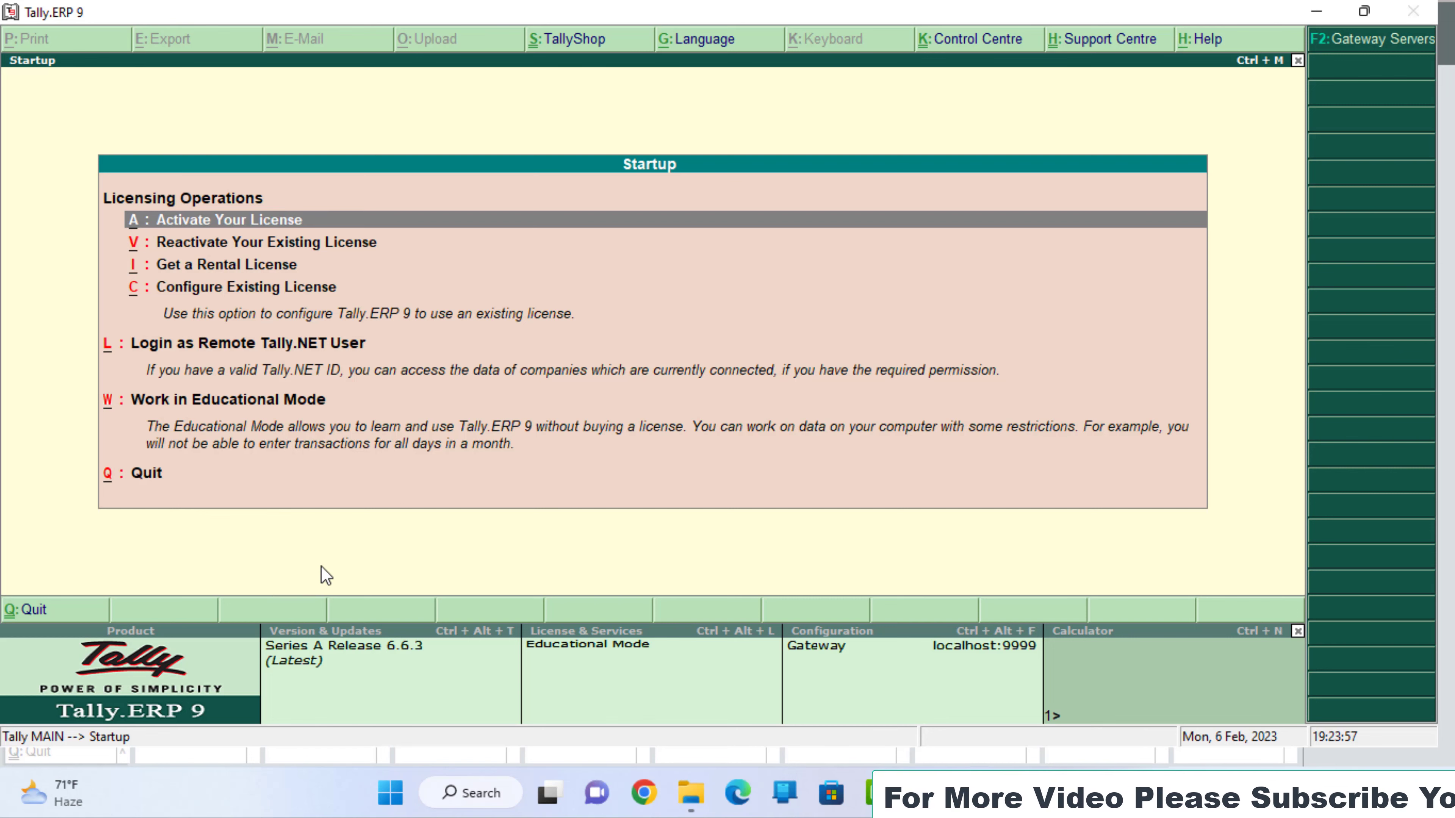
{"action": "key", "text": "alt+Tab"}
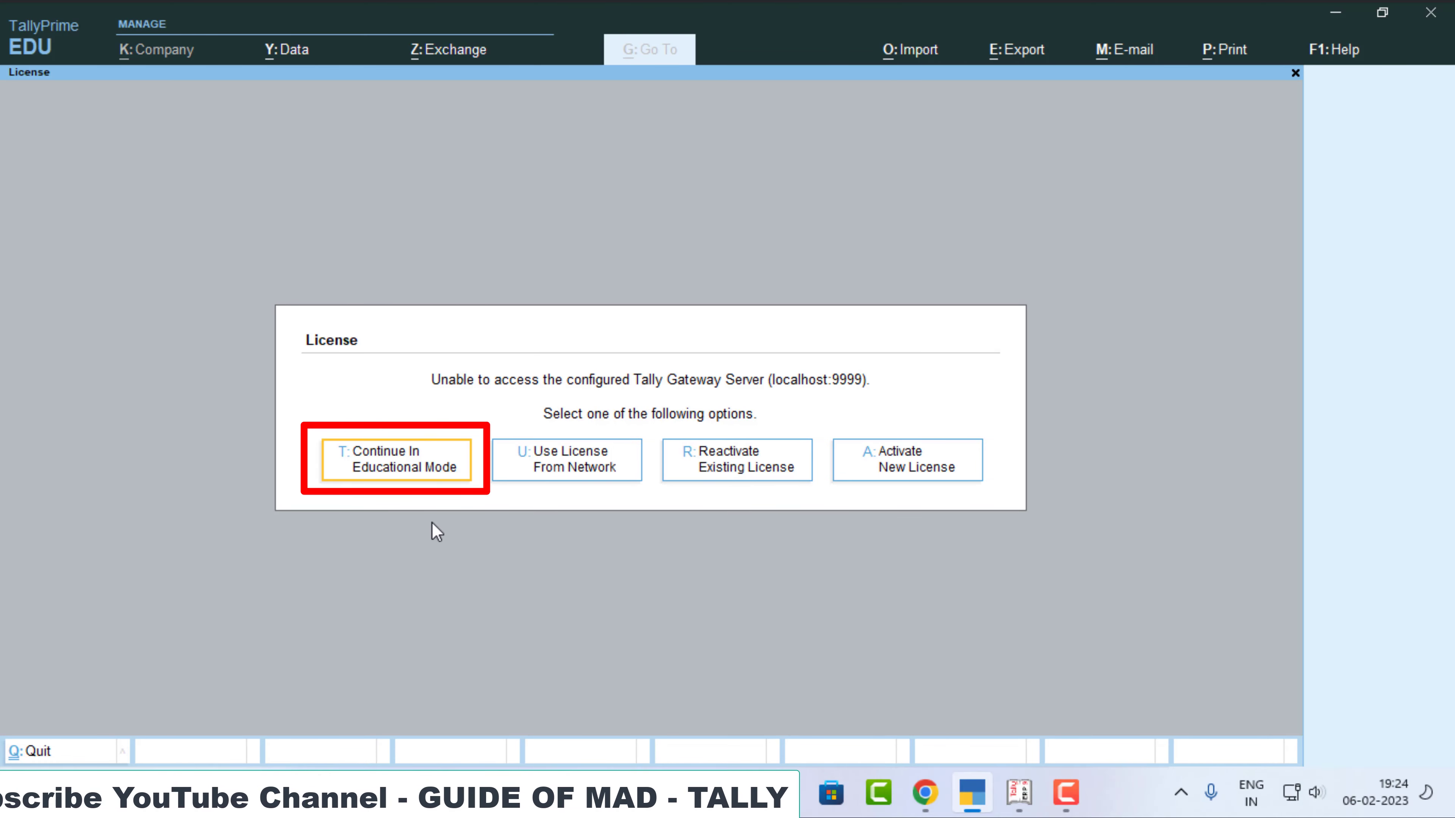
{"action": "key", "text": "alt+Tab"}
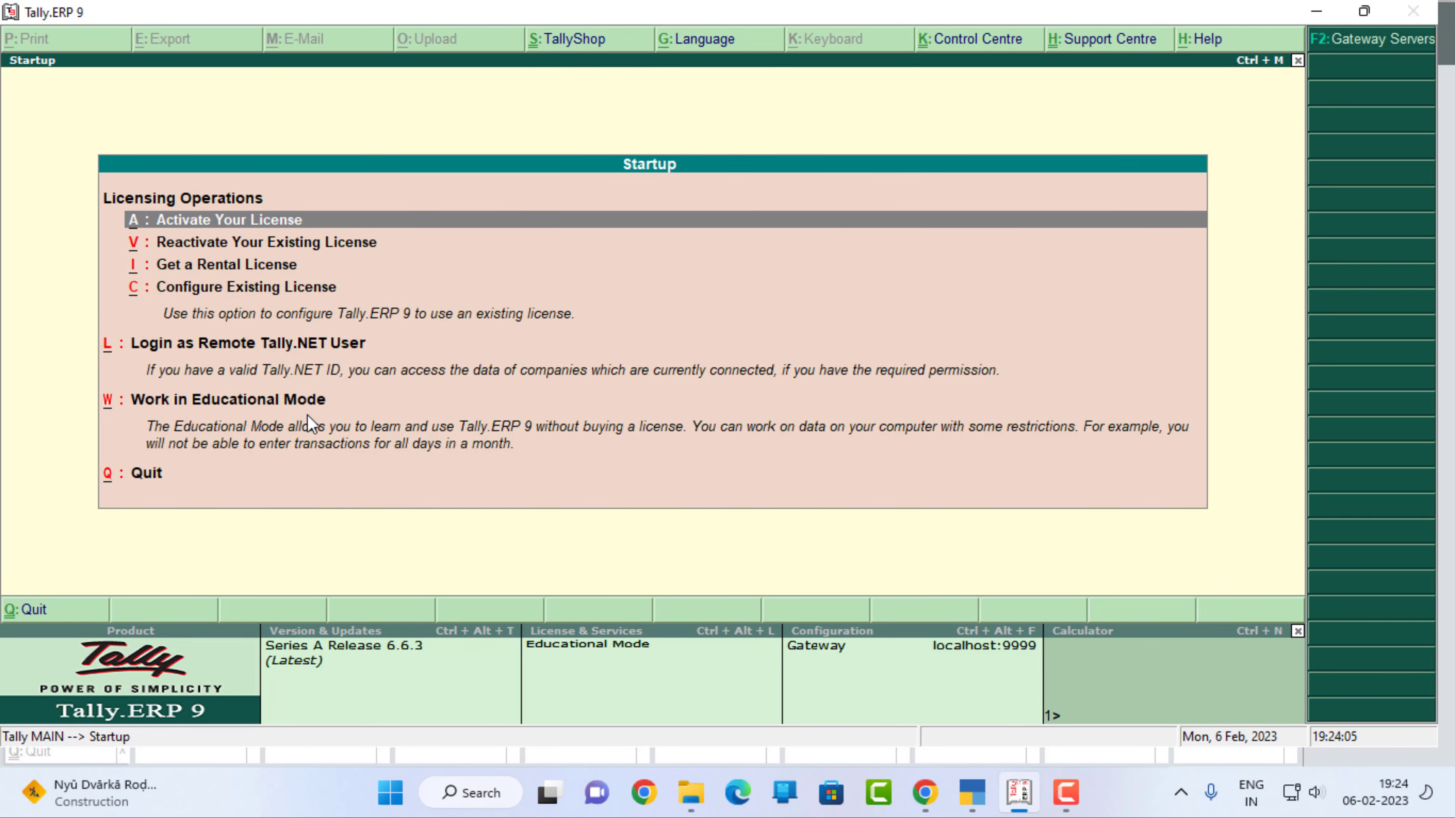
Step: Start Tally.ERP 9 in Educational Mode, declining the TallyHelp fix, and continue TallyPrime in Educational Mode as well
{"action": "key", "text": "Down"}
{"action": "key", "text": "Down"}
{"action": "key", "text": "Down"}
{"action": "key", "text": "Down"}
{"action": "key", "text": "Down"}
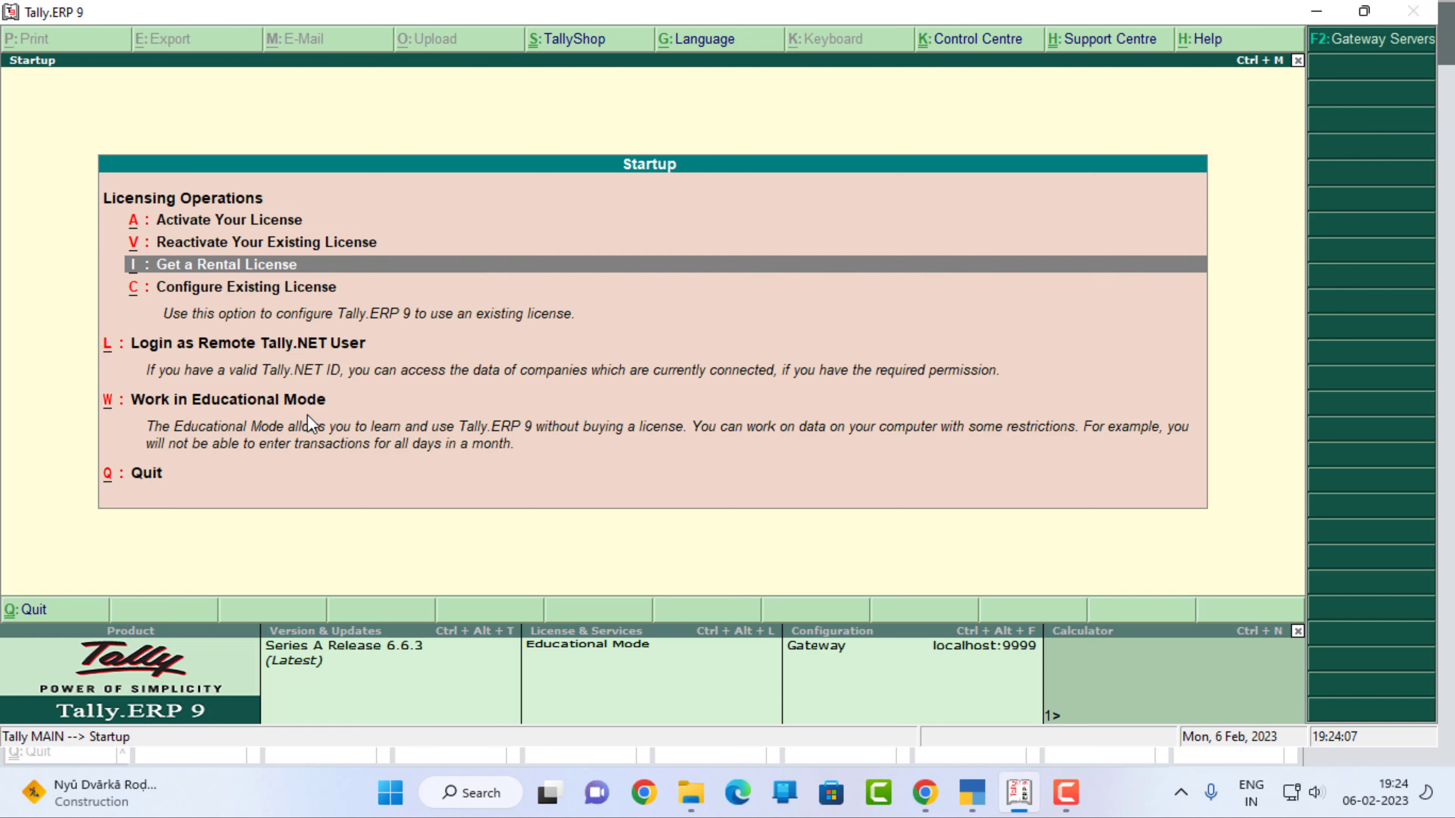
{"action": "key", "text": "Return"}
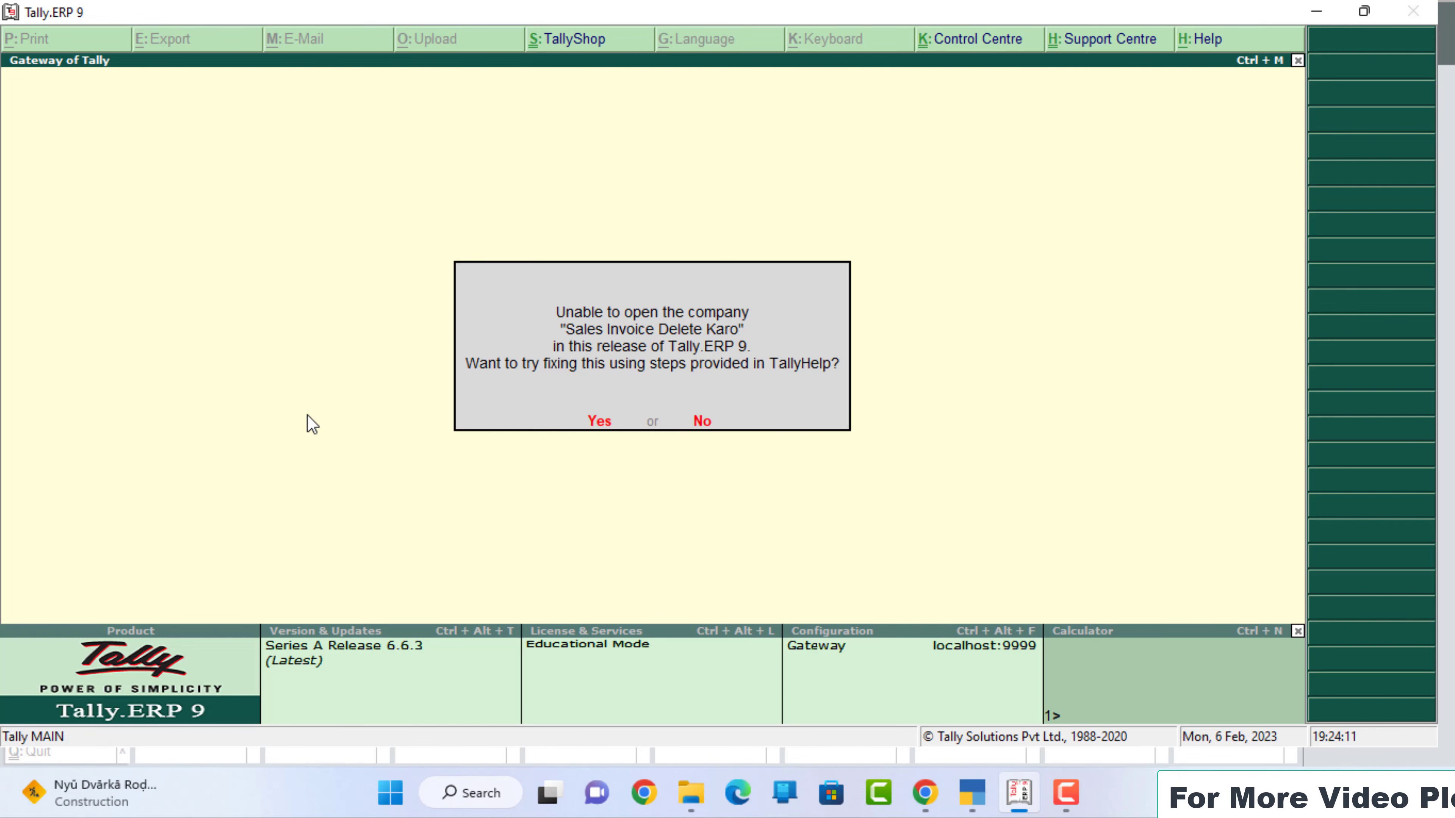
{"action": "key", "text": "n"}
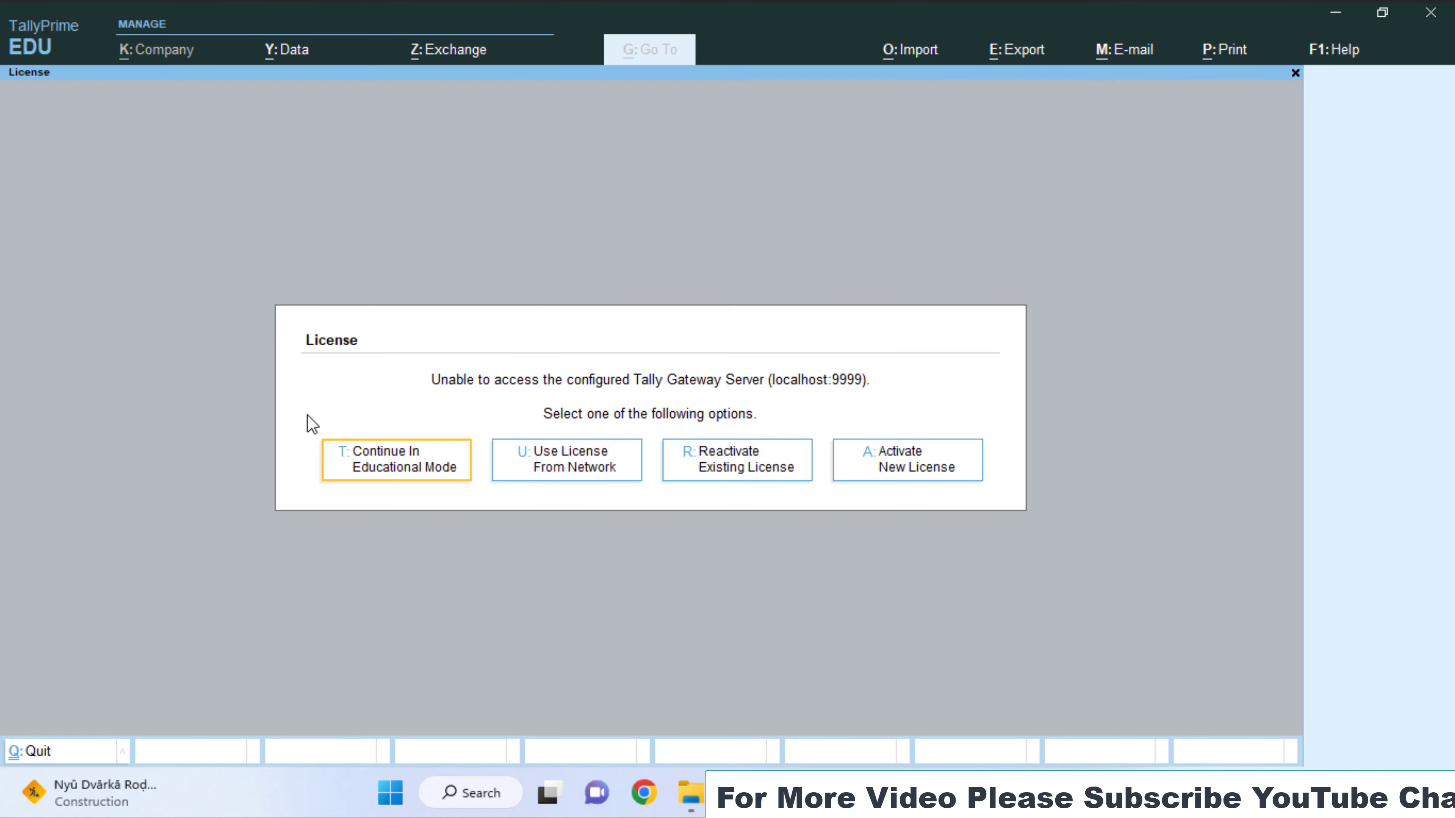
{"action": "left_click", "coordinate": [443, 472]}
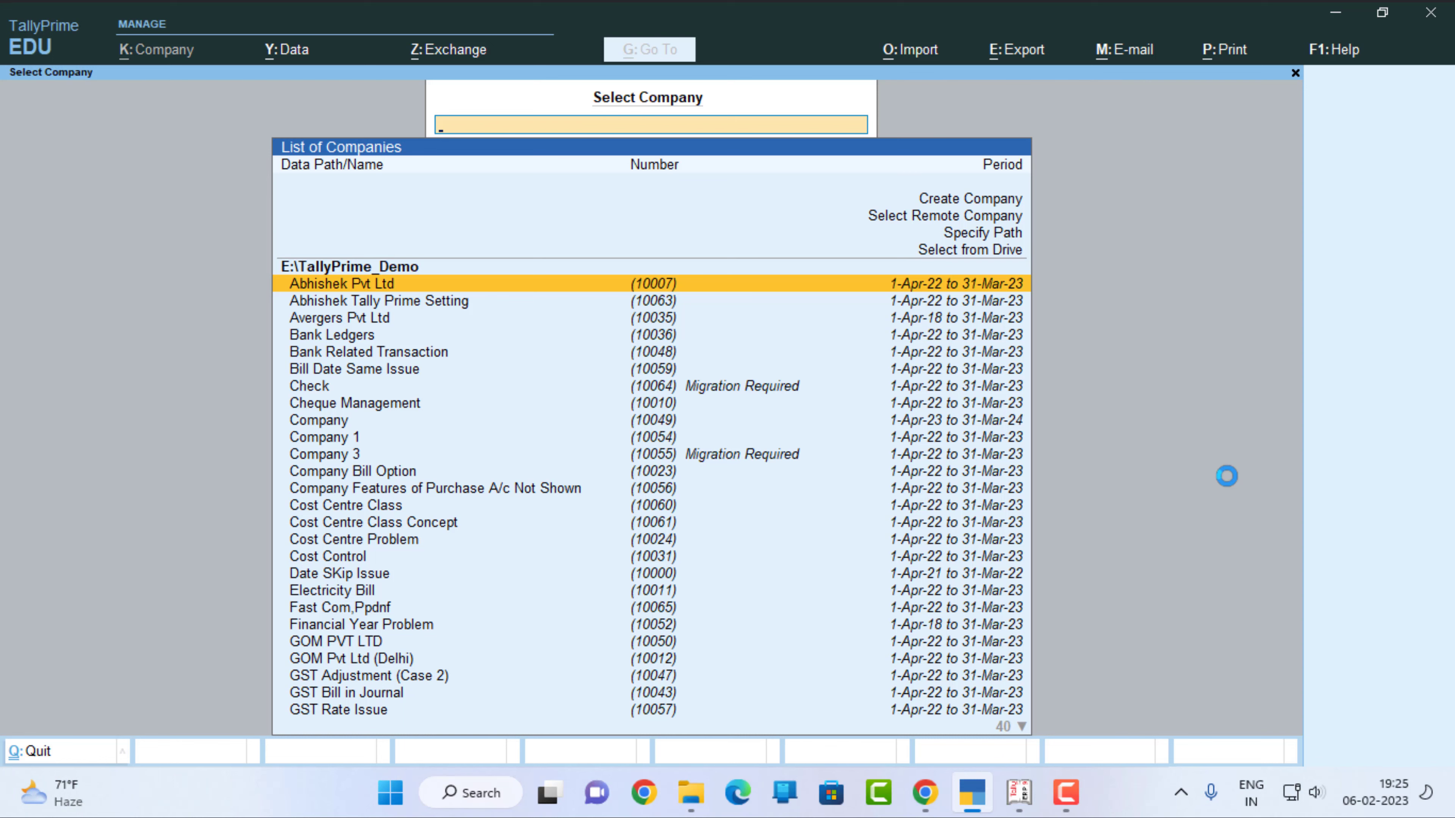
Step: Open the company selection list in Tally.ERP 9, compare it with TallyPrime's list of companies, and return to Company Info
{"action": "key", "text": "alt+Tab"}
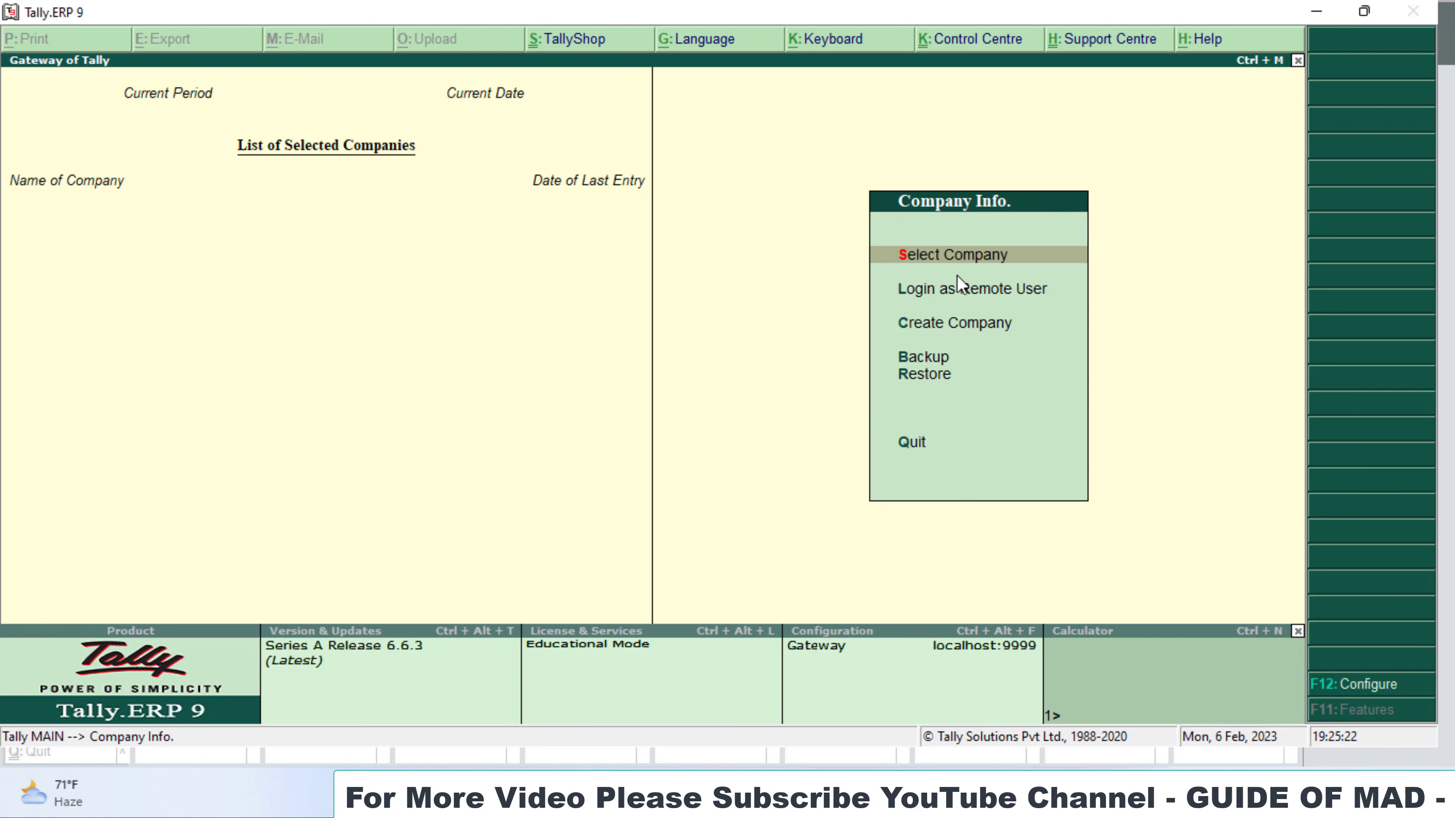
{"action": "key", "text": "Return"}
{"action": "key", "text": "alt+Tab"}
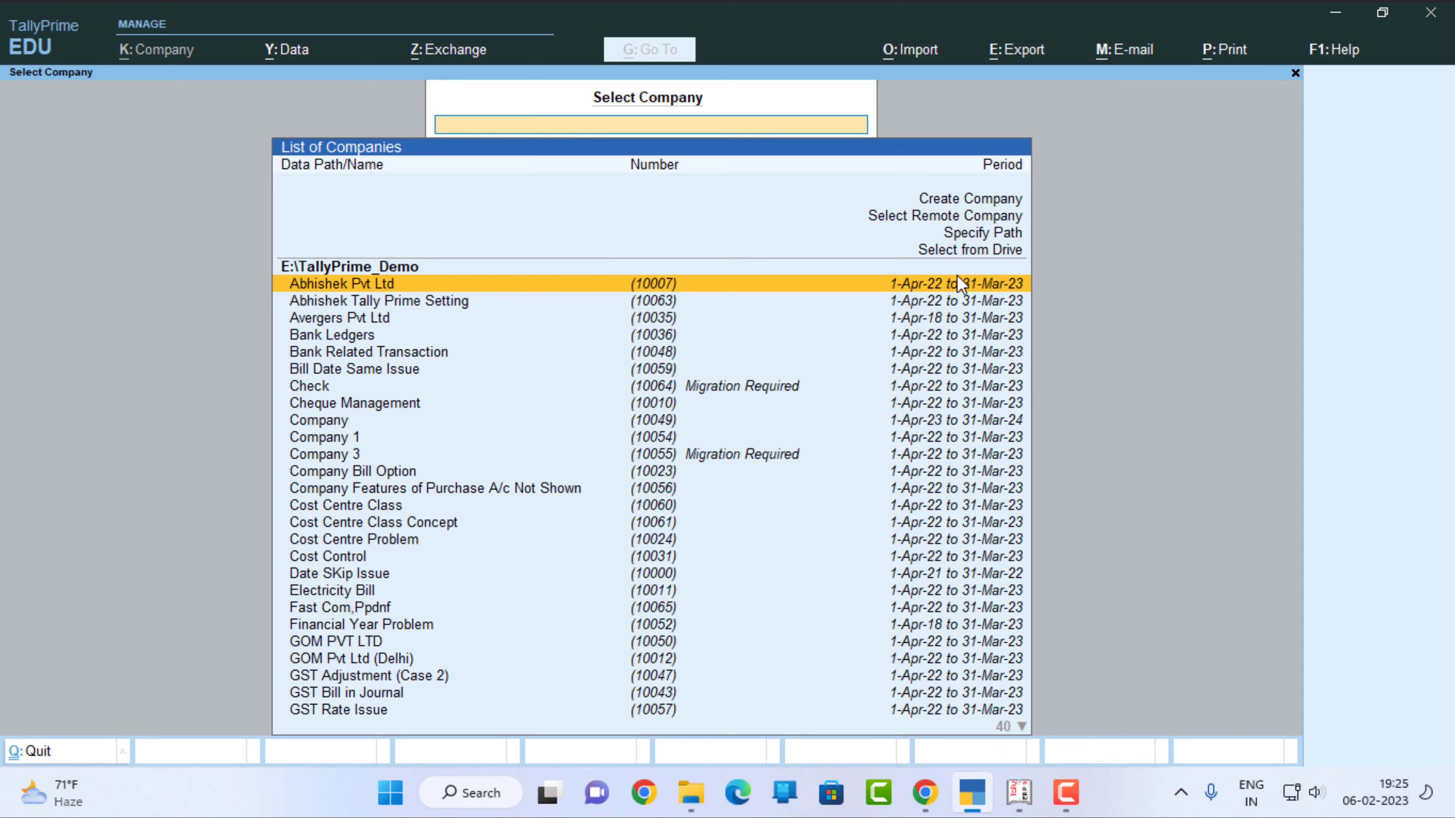
{"action": "key", "text": "alt+Tab"}
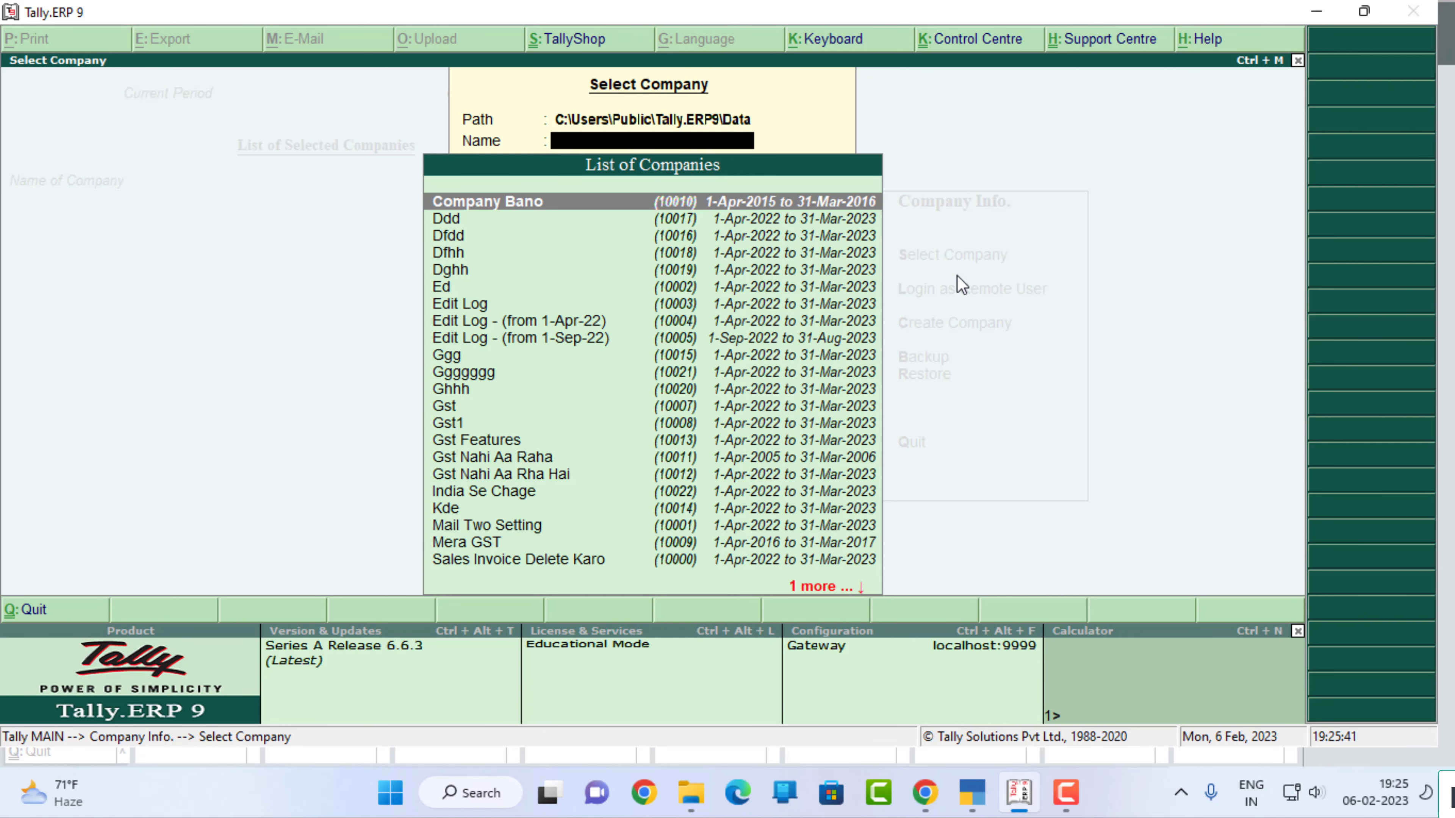
{"action": "key", "text": "Escape"}
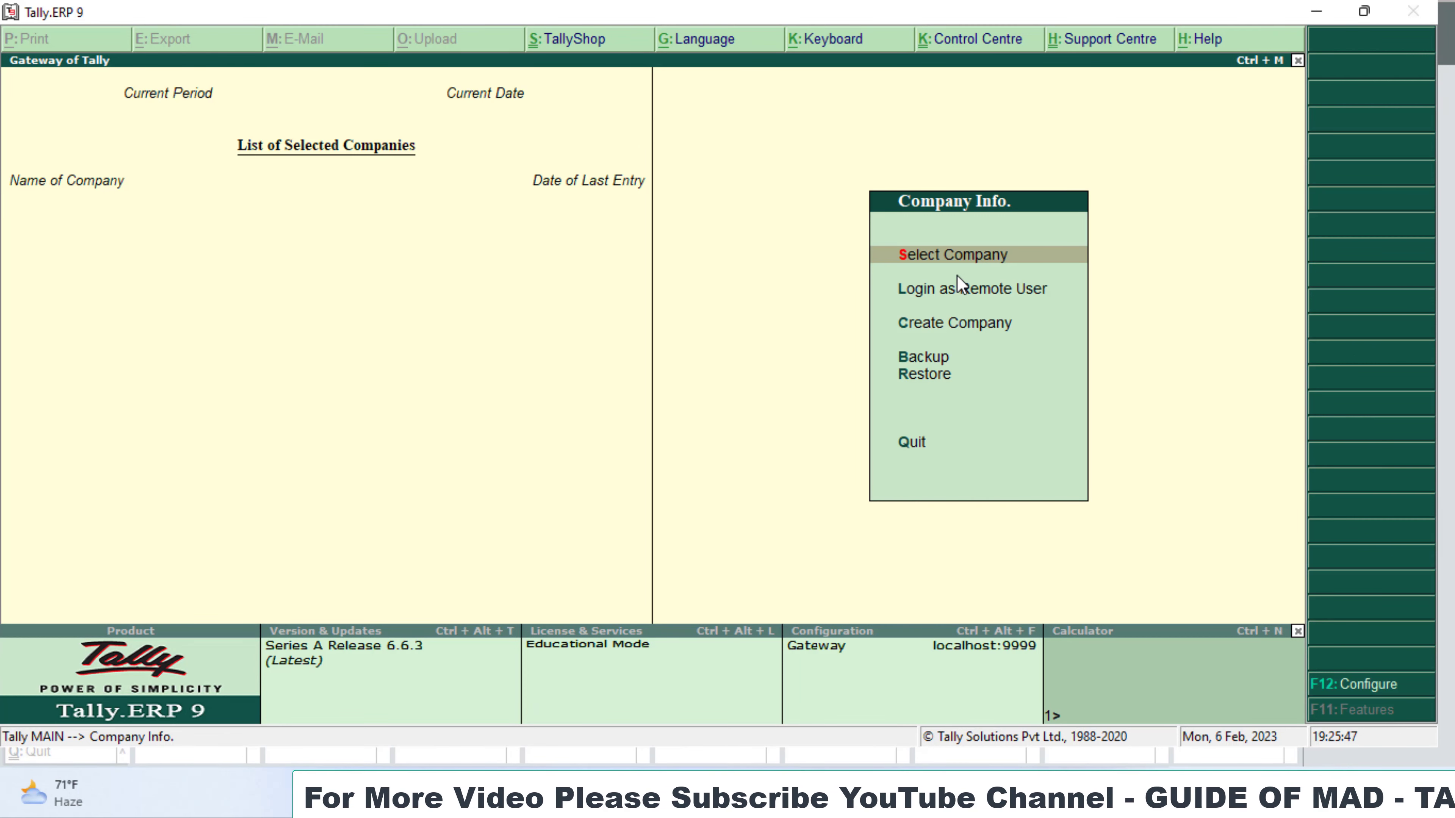
Step: Switch to TallyPrime and examine where its company data backup and restore options are located
{"action": "key", "text": "alt+Tab"}
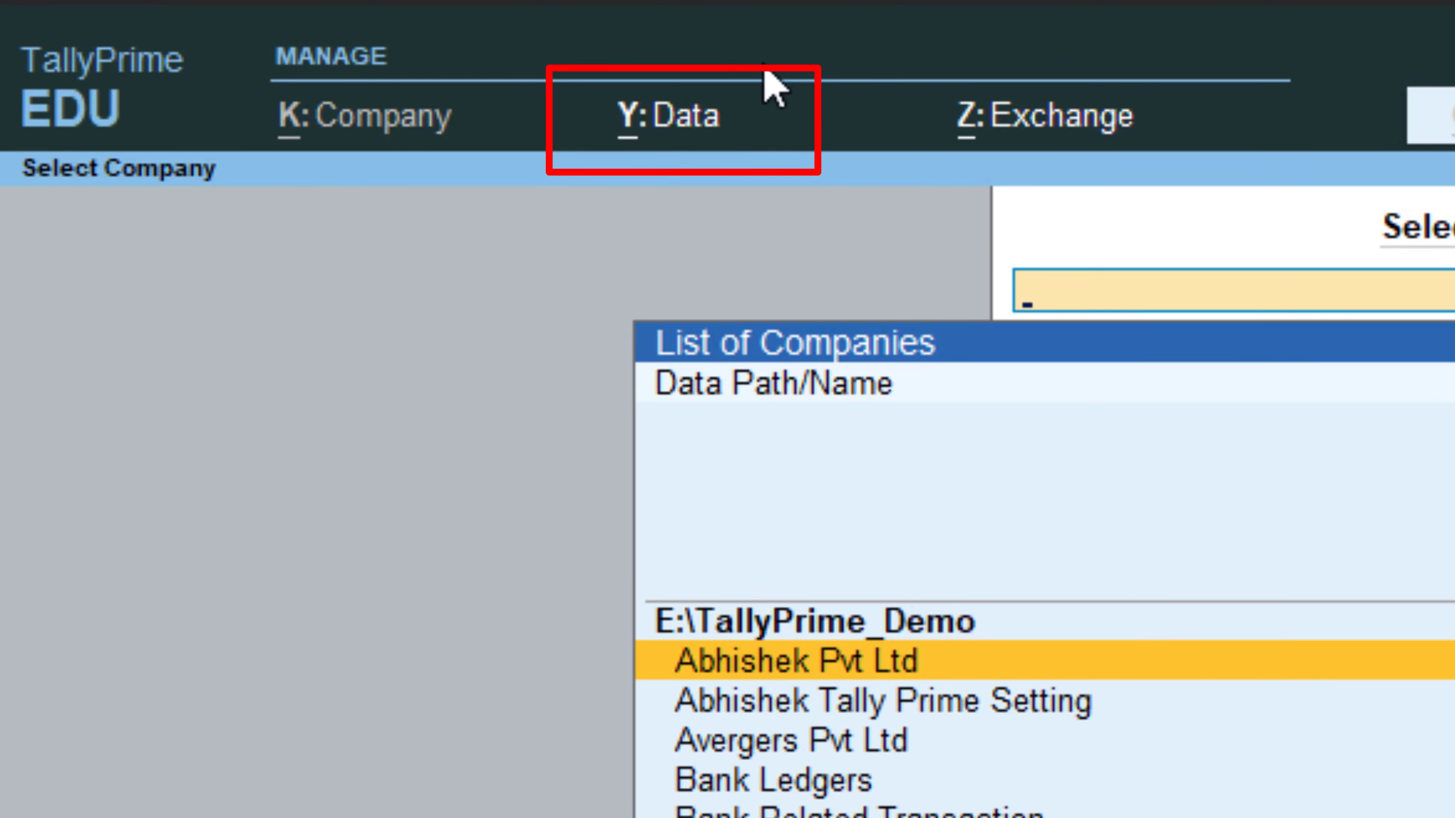
{"action": "left_click", "coordinate": [659, 123]}
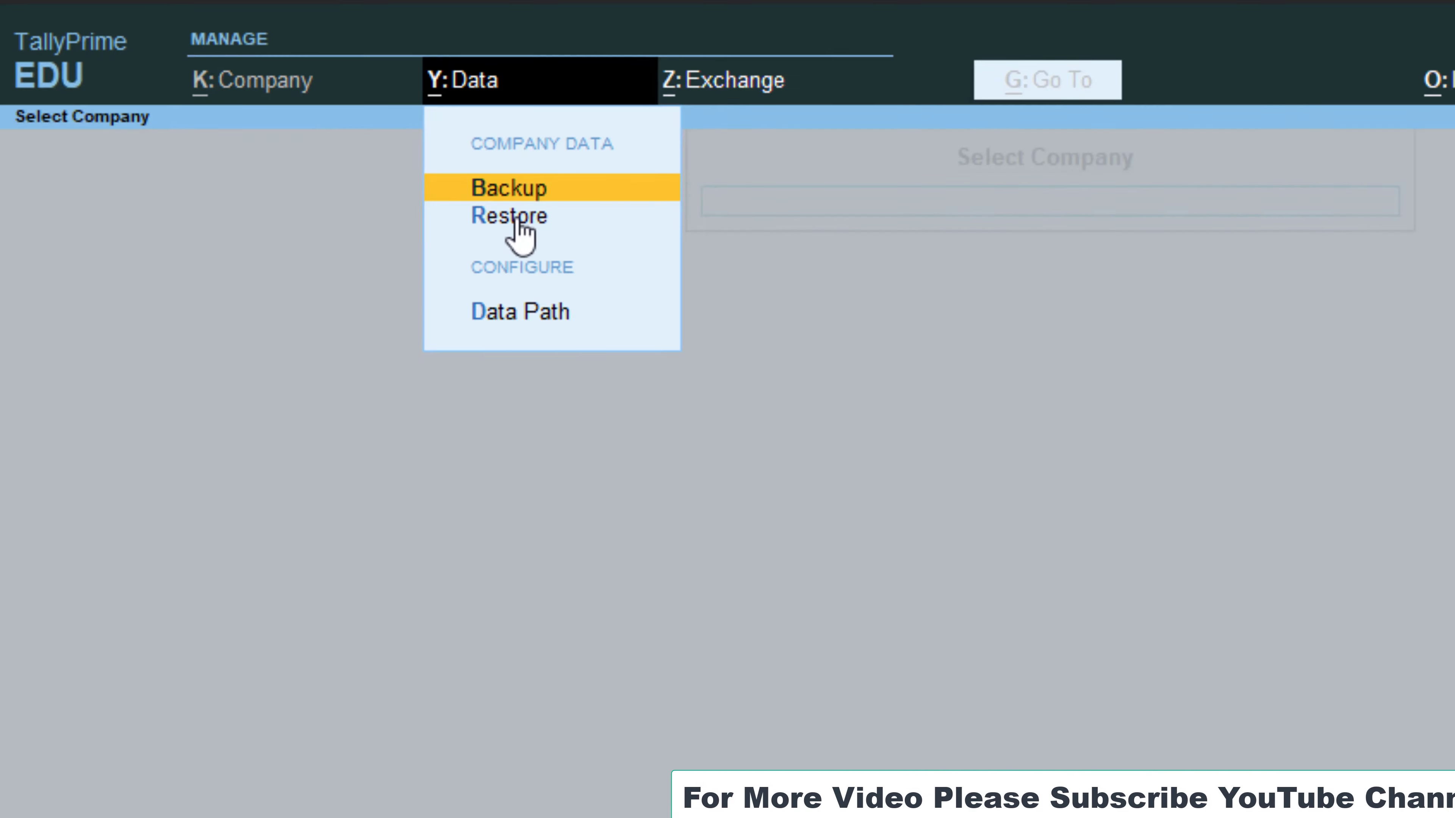
{"action": "key", "text": "Escape"}
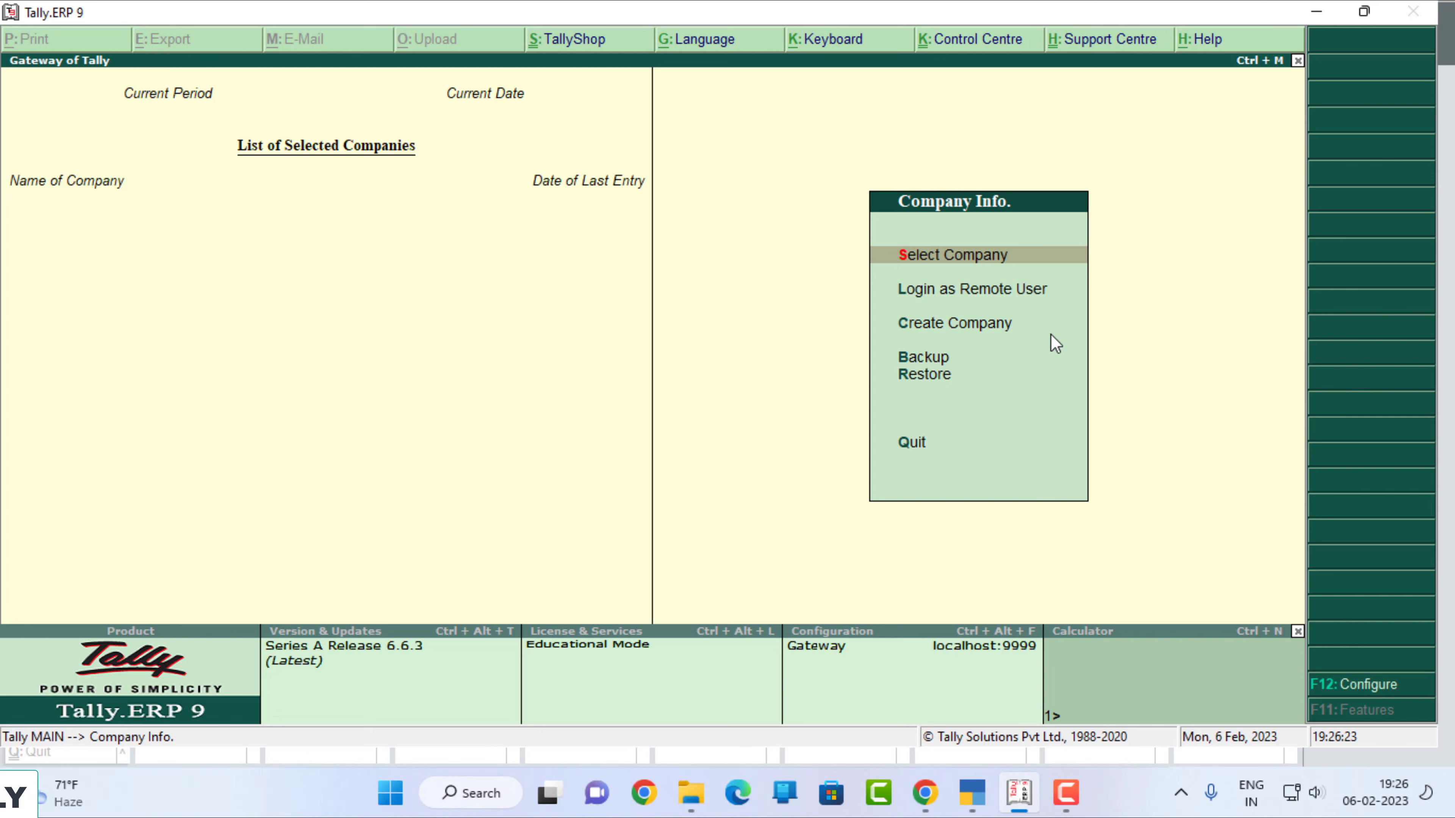
Step: Open the form for creating a new company in Tally.ERP 9
{"action": "key", "text": "Down"}
{"action": "key", "text": "Down"}
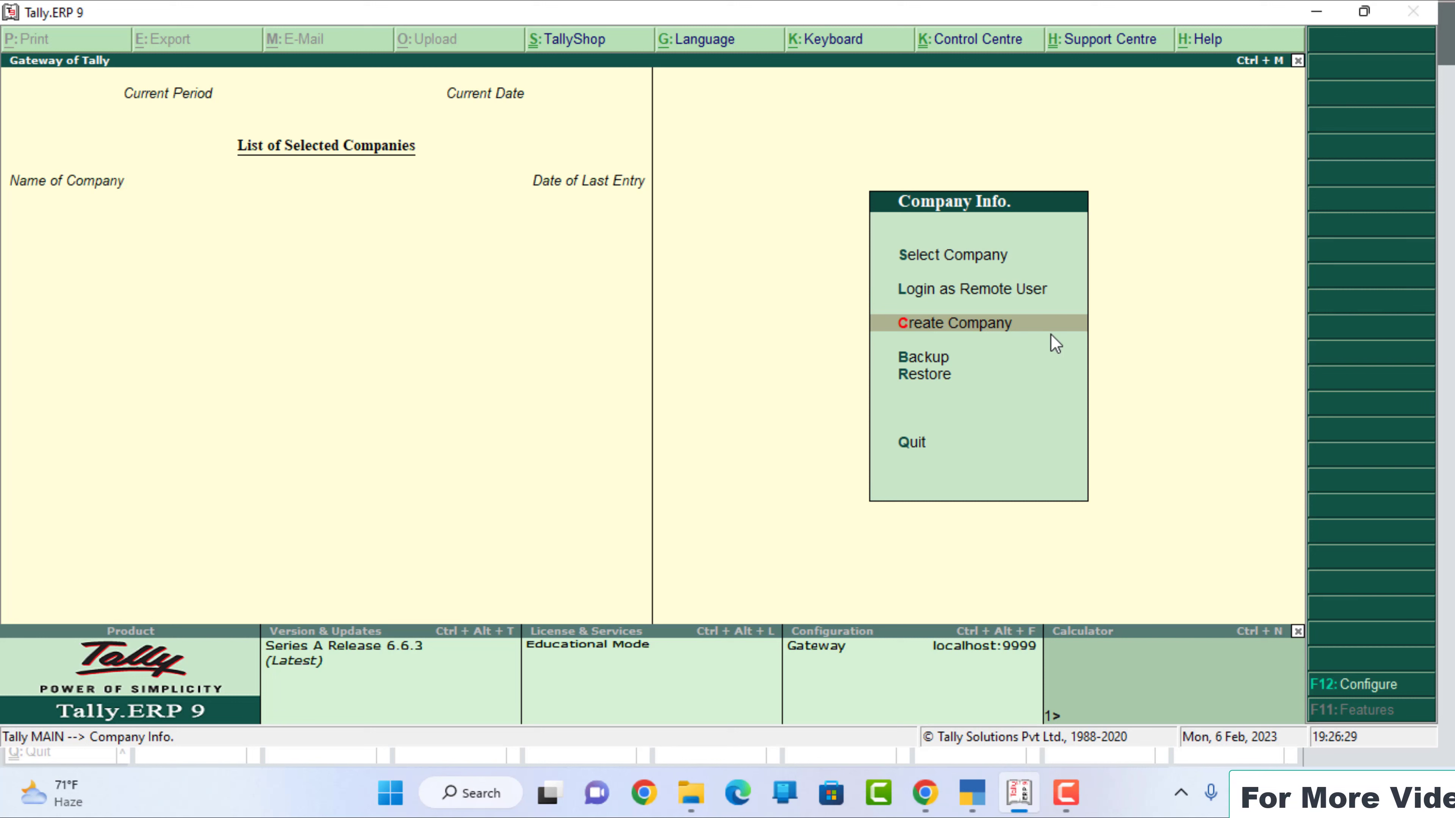
{"action": "left_click", "coordinate": [984, 321]}
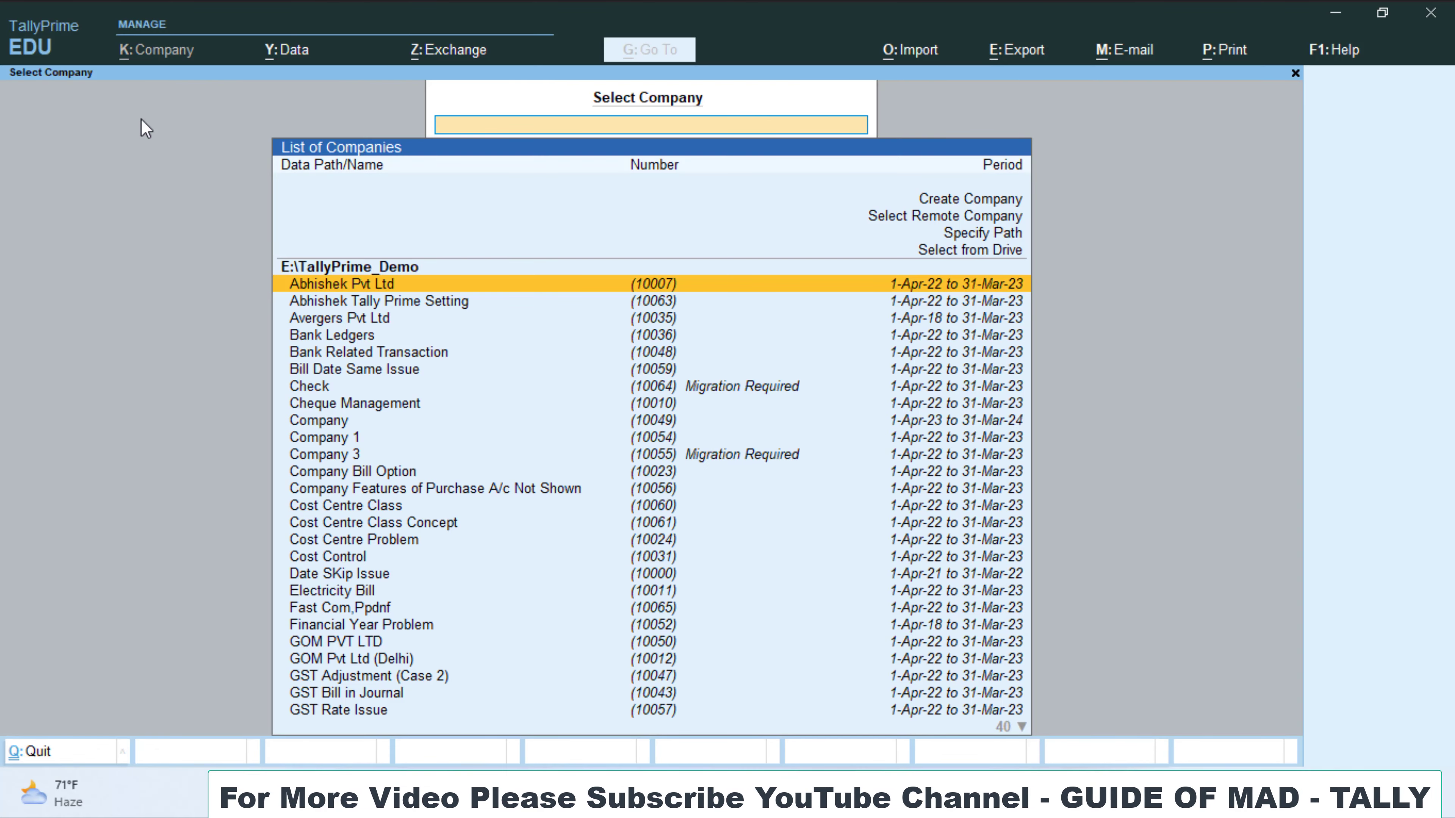
Step: Open the form for creating a new company in TallyPrime from its company selection list
{"action": "key", "text": "Up"}
{"action": "key", "text": "Up"}
{"action": "key", "text": "Up"}
{"action": "key", "text": "Up"}
{"action": "key", "text": "Up"}
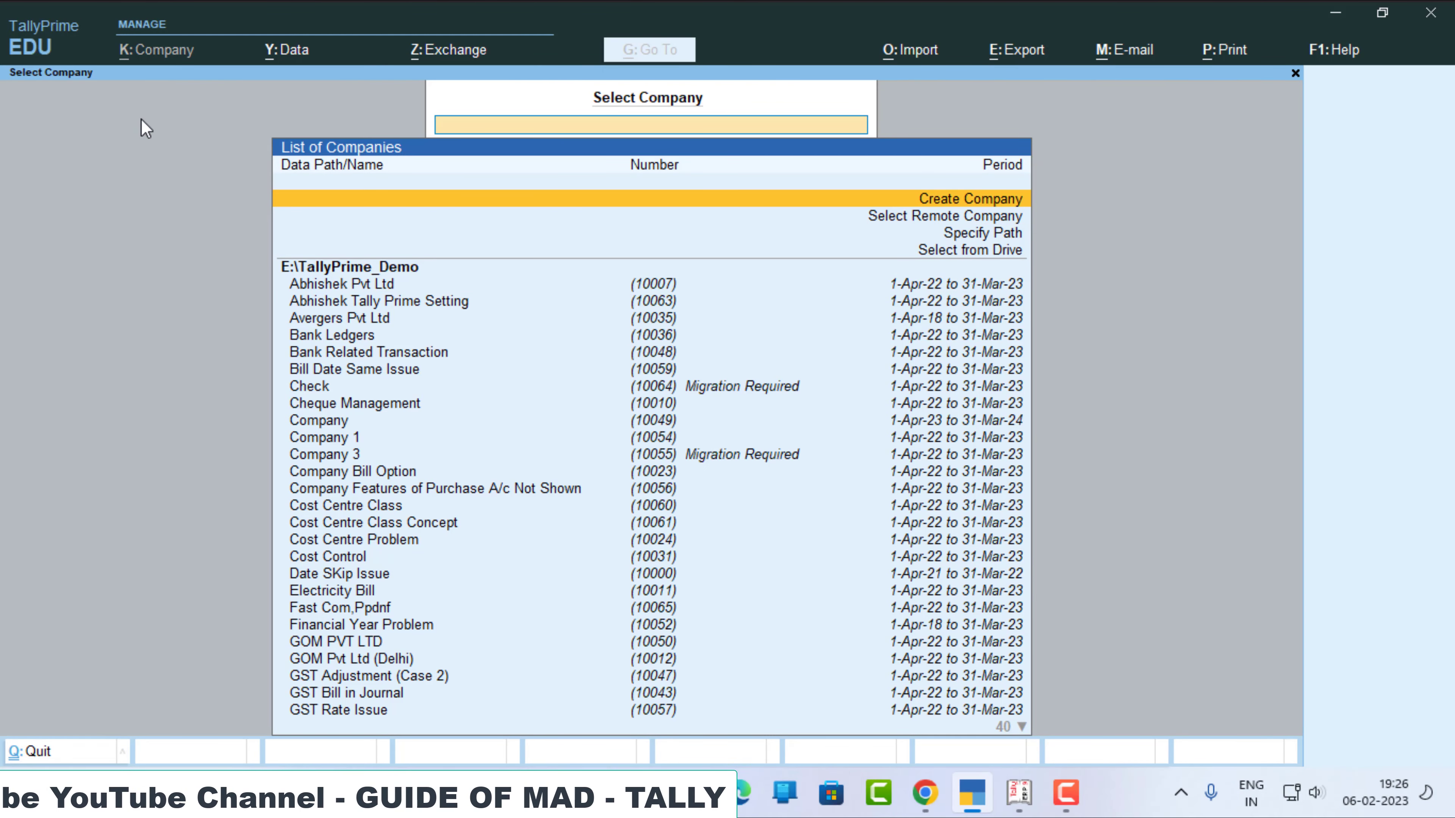
{"action": "key", "text": "Return"}
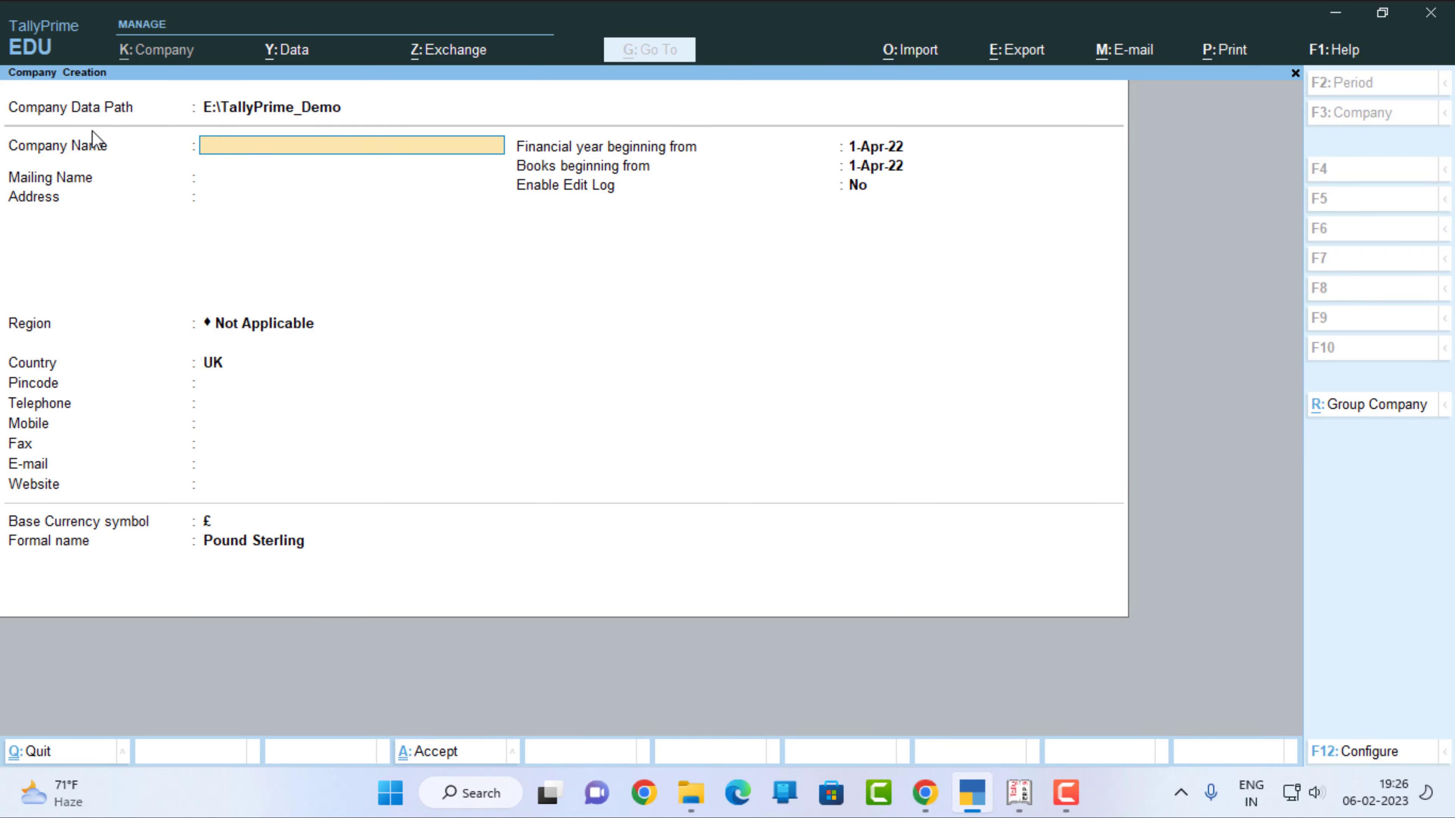
Step: Compare the fields of the company creation forms in Tally.ERP 9 and TallyPrime
{"action": "key", "text": "alt+Tab"}
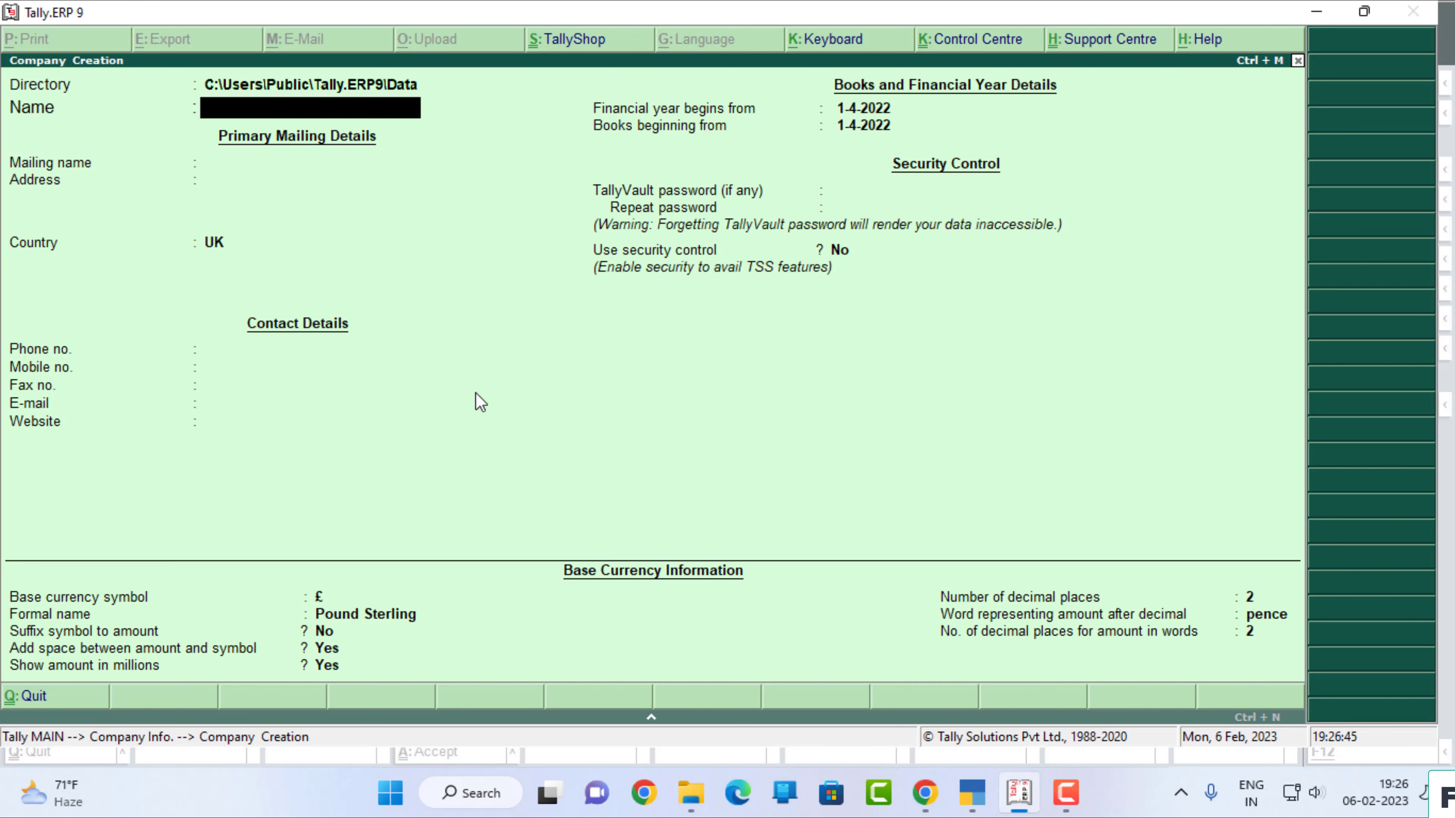
{"action": "key", "text": "alt+Tab"}
{"action": "key", "text": "alt+Tab"}
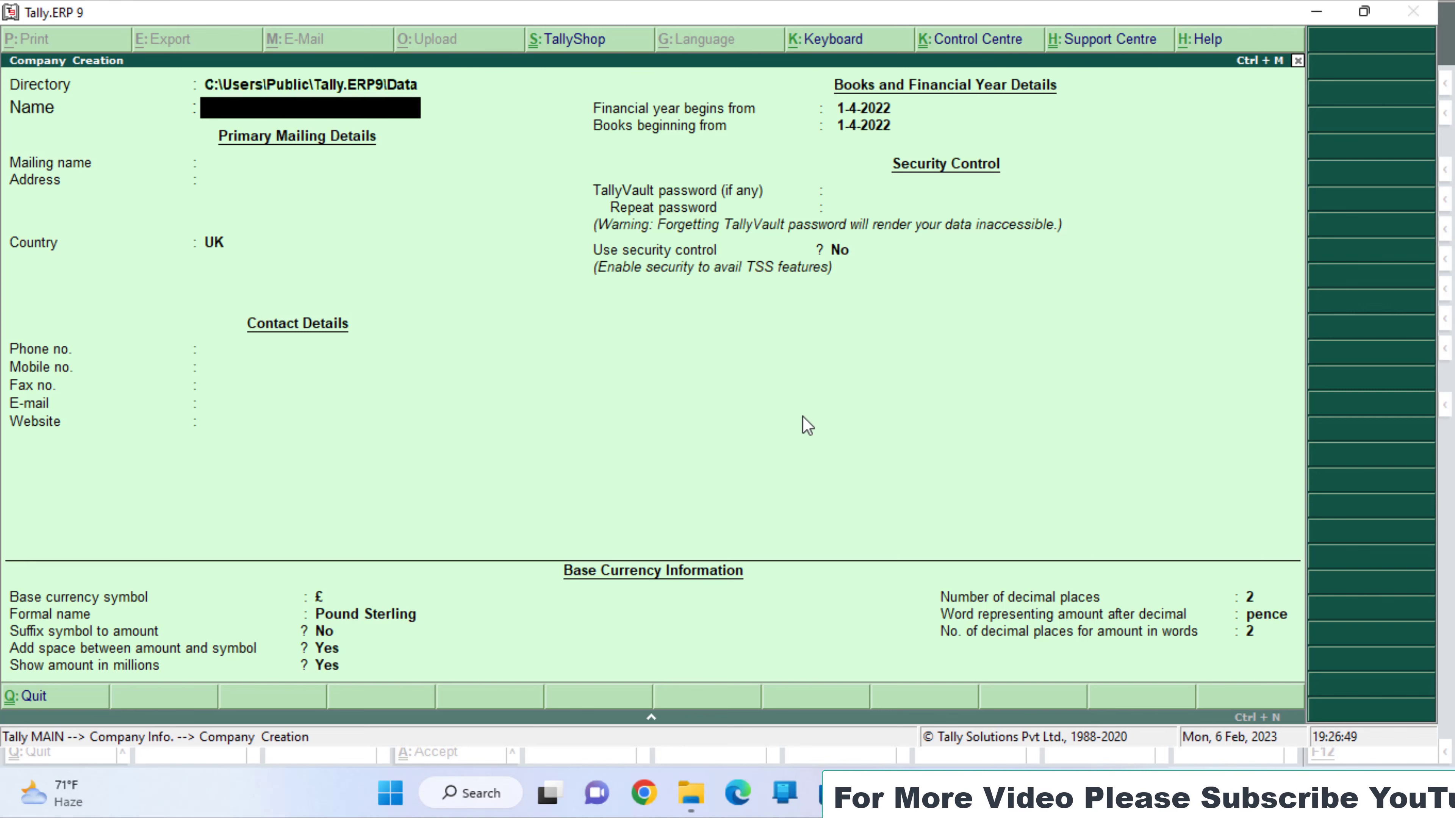
{"action": "key", "text": "alt+Tab"}
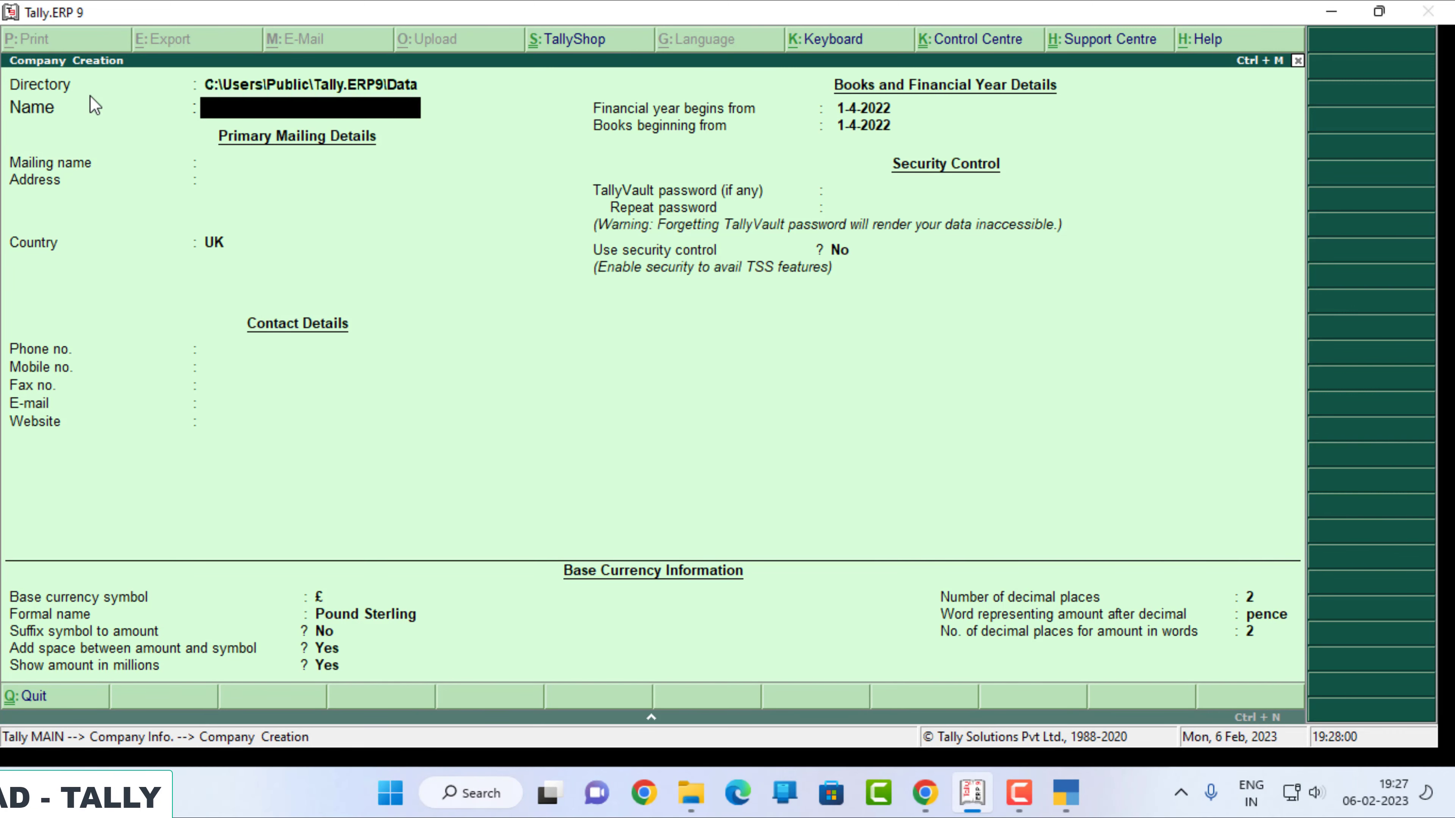
Step: Open the Tally.ERP 9 directory for editing and set the TallyPrime company data path to E:\tally compare karo\Tally Prime, copied from File Explorer
{"action": "key", "text": "BackSpace"}
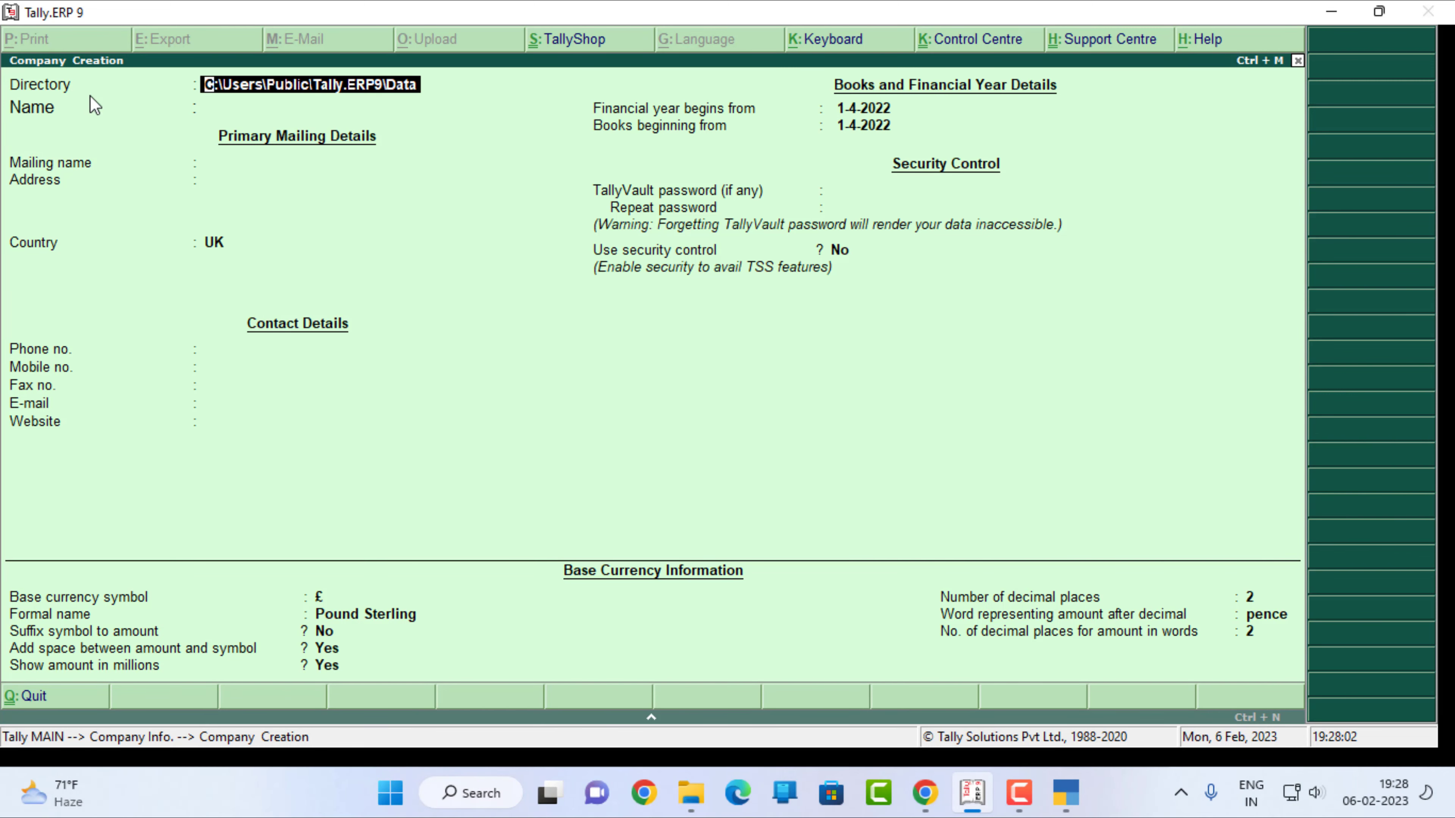
{"action": "key", "text": "alt+Tab"}
{"action": "key", "text": "BackSpace"}
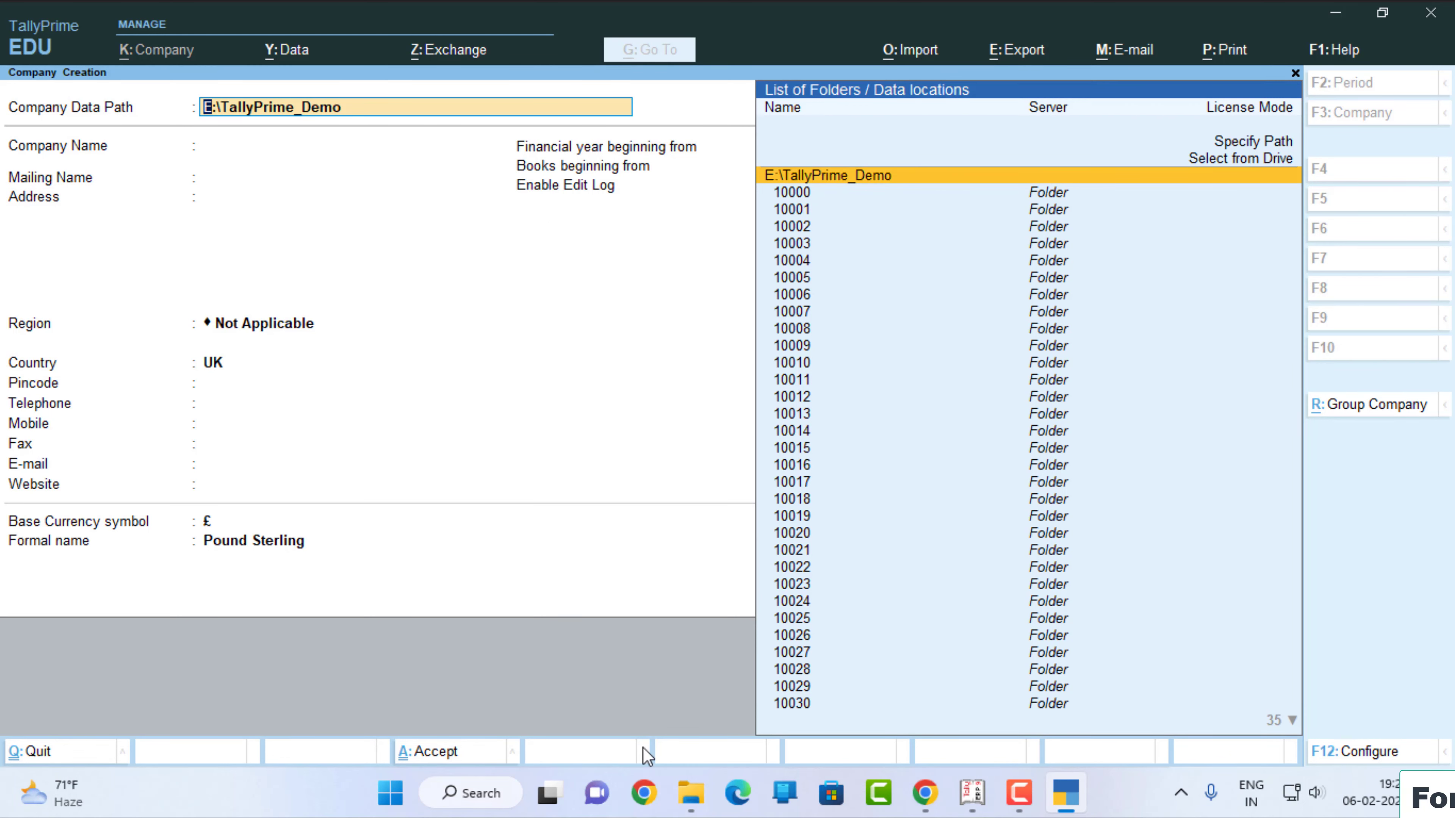
{"action": "left_click", "coordinate": [688, 807]}
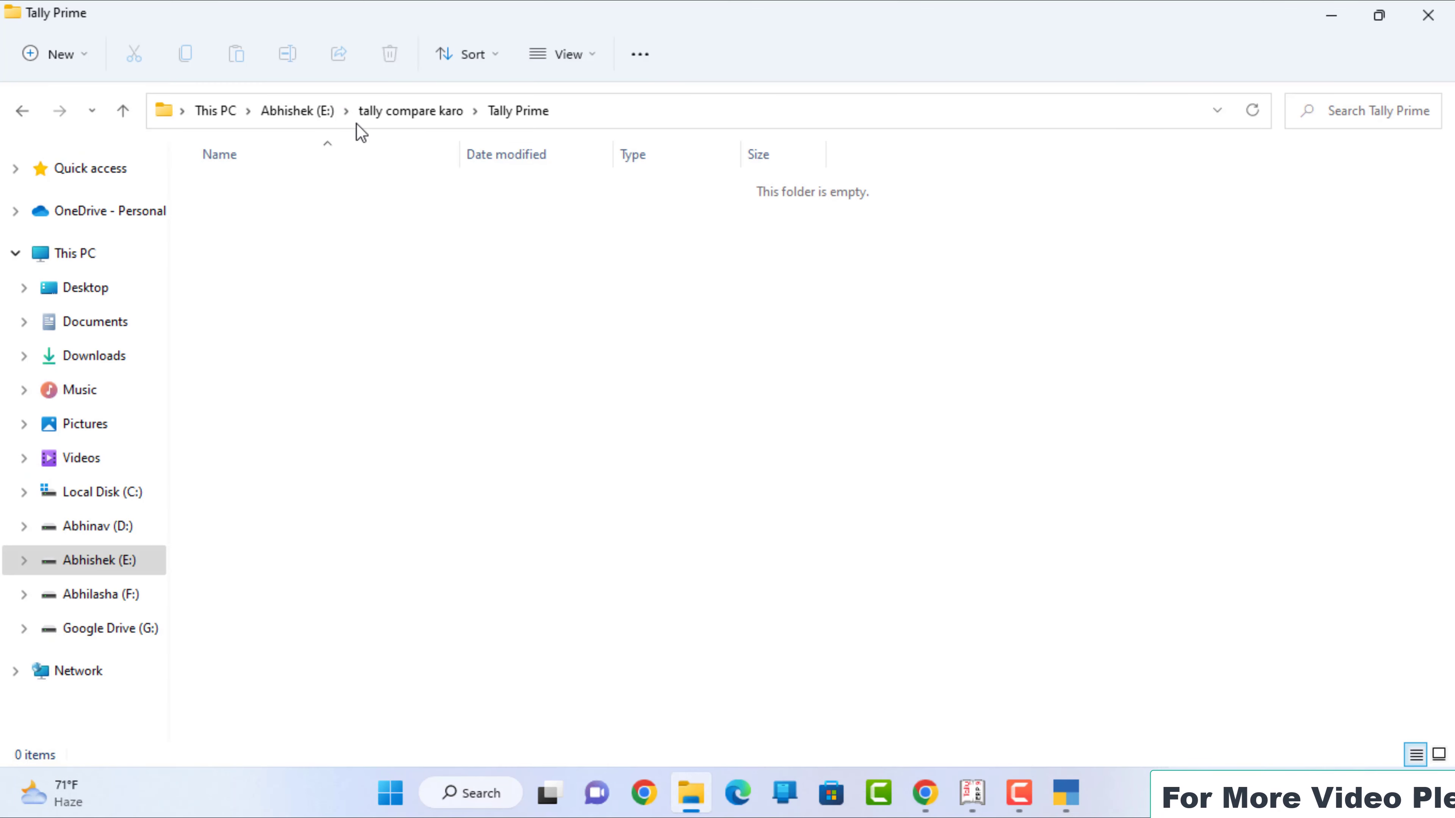
{"action": "left_click", "coordinate": [704, 124]}
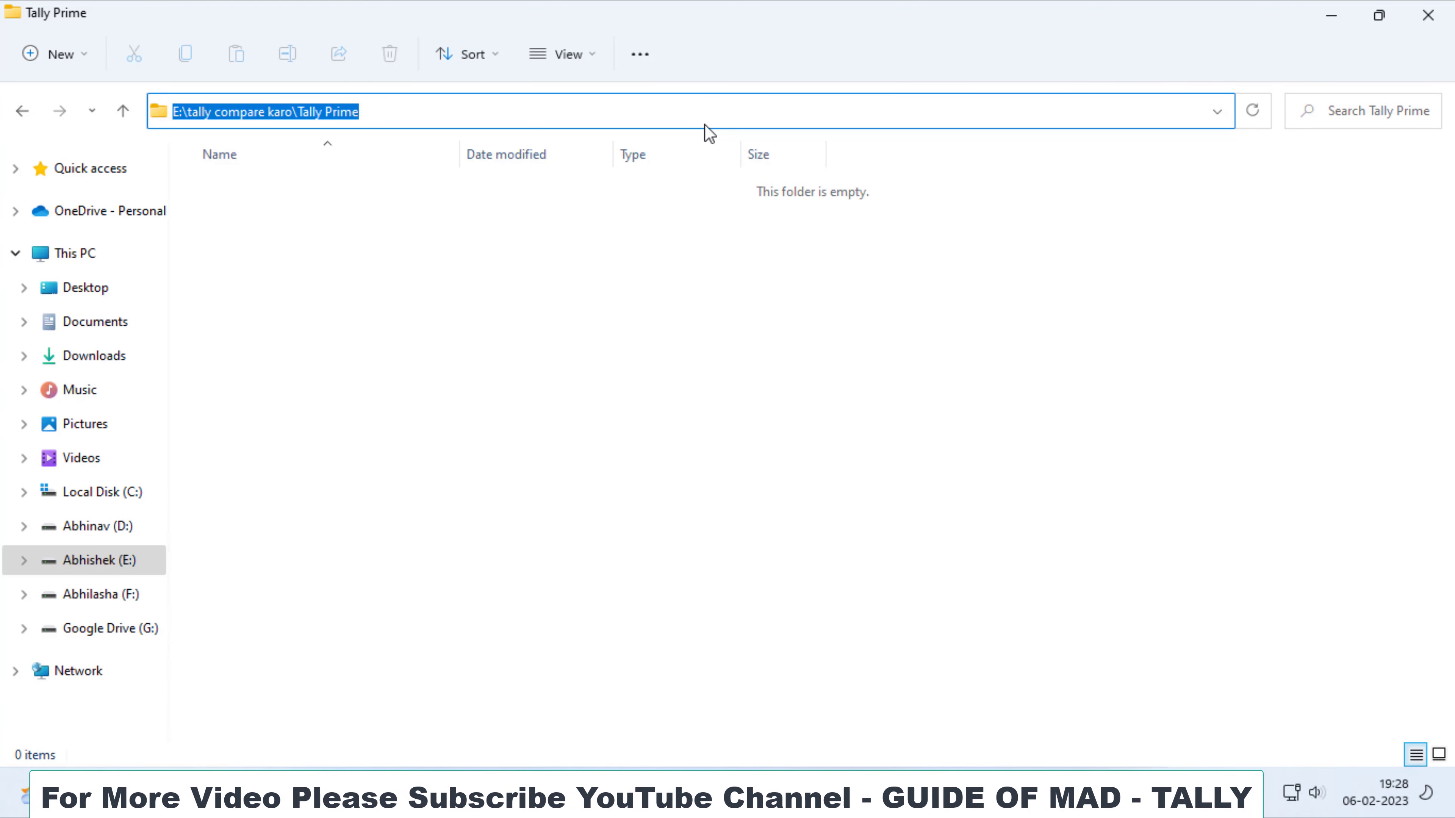
{"action": "key", "text": "alt+Tab"}
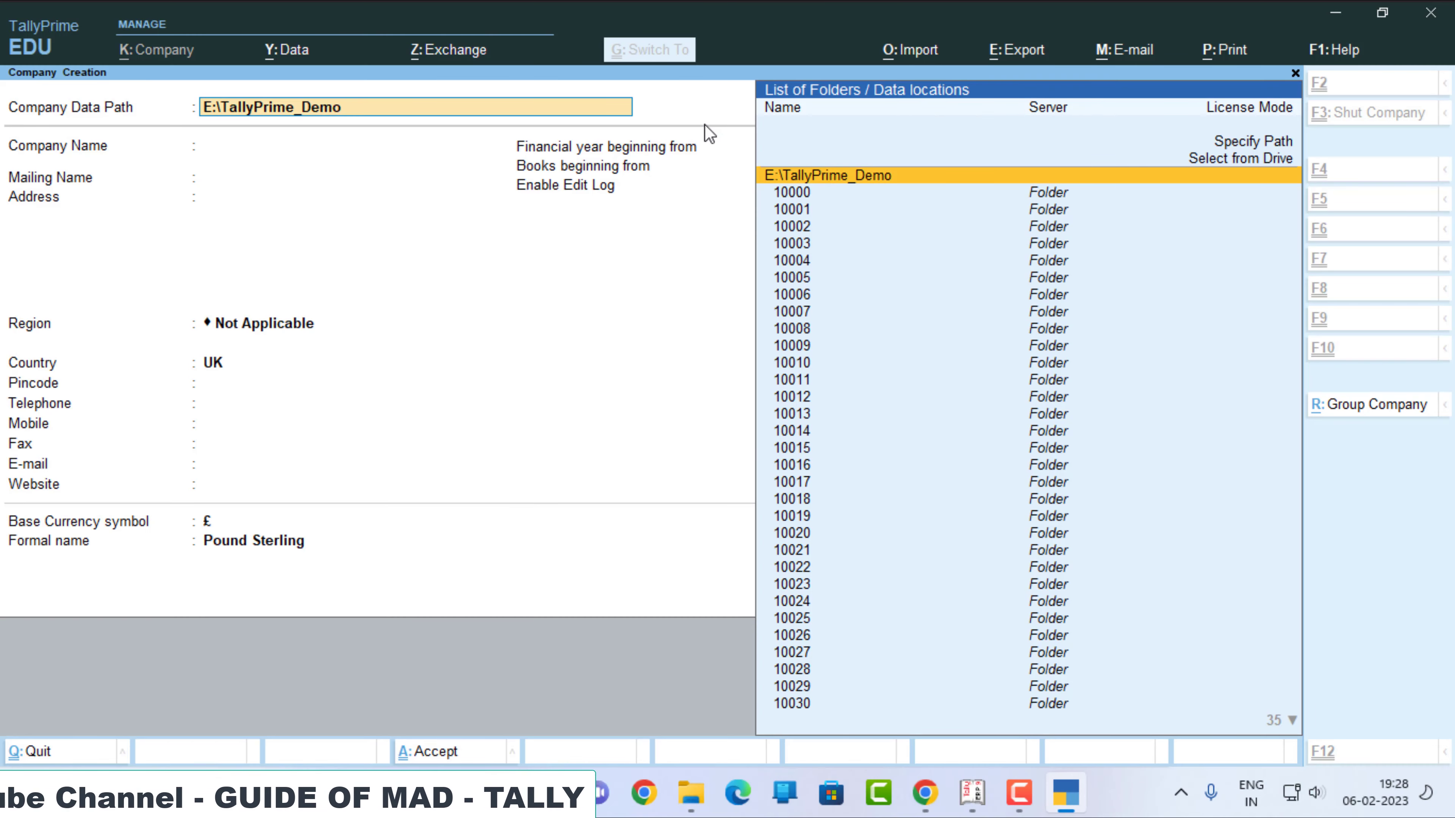
{"action": "key", "text": "ctrl+alt+v"}
{"action": "key", "text": "Return"}
{"action": "key", "text": "Return"}
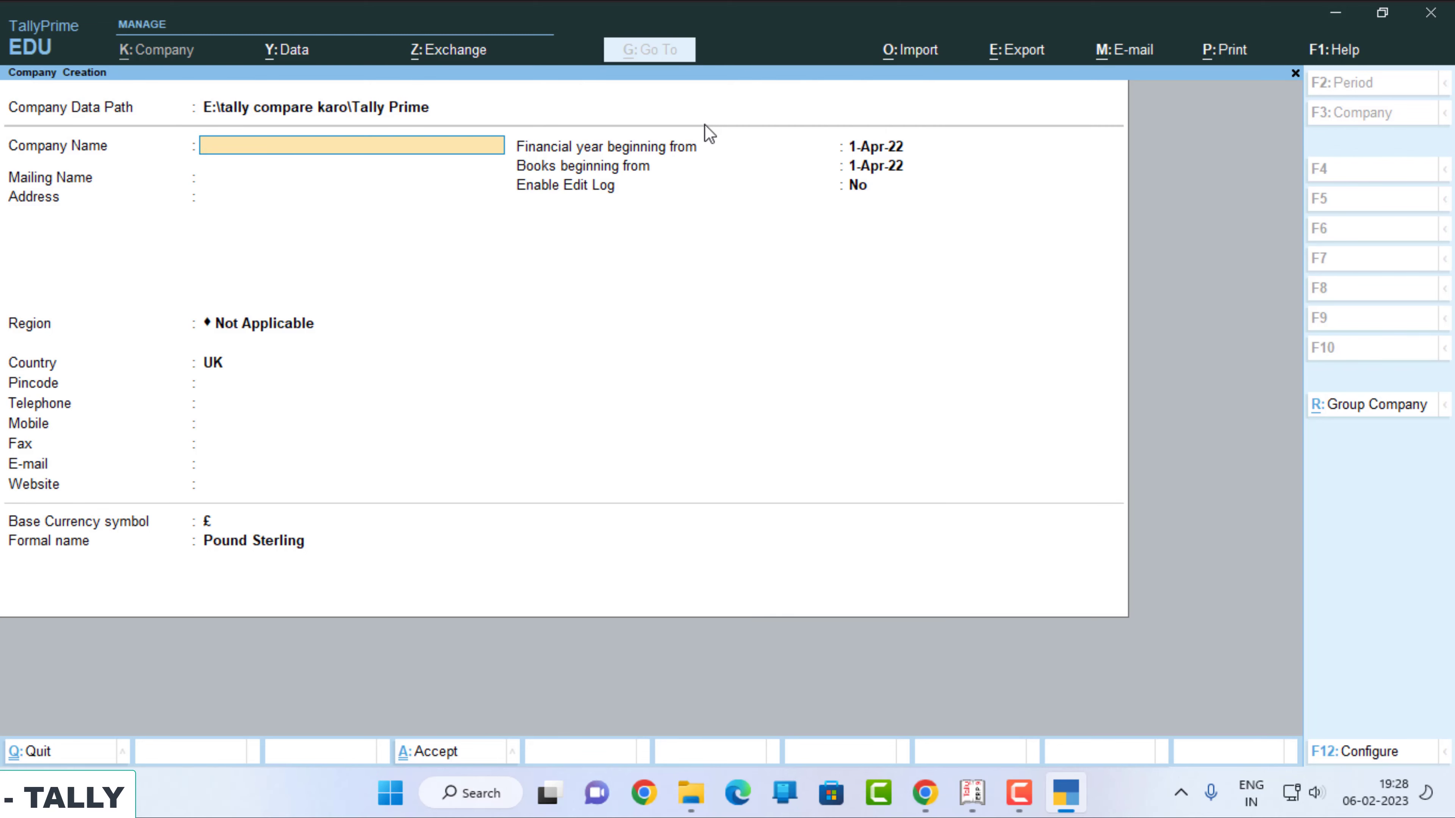
Step: Set the new company's directory in Tally.ERP 9 to E:\tally compare karo\Tally ERP9, using the folder path copied from File Explorer
{"action": "key", "text": "alt+Tab"}
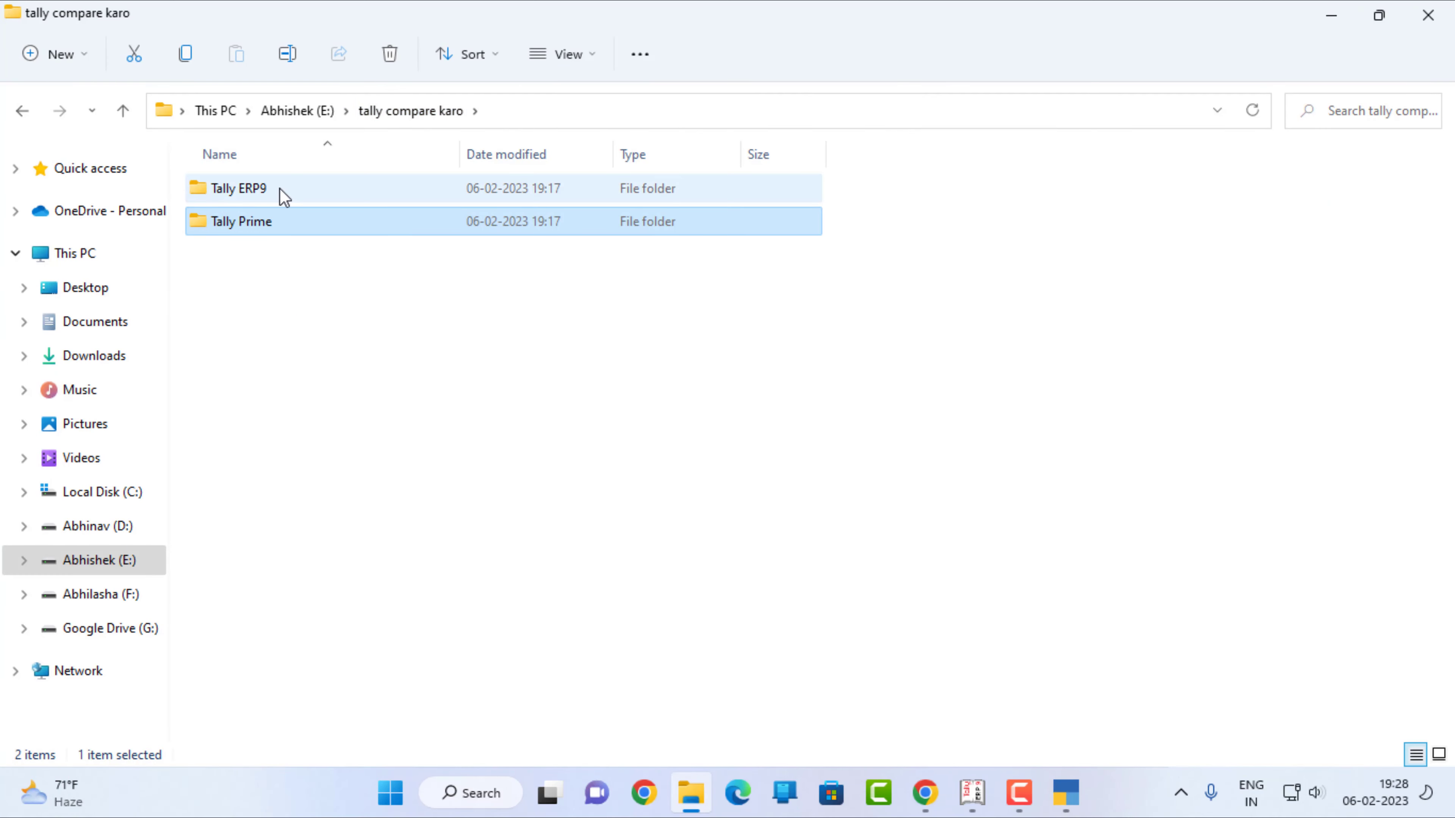
{"action": "double_click", "coordinate": [282, 192]}
{"action": "left_click", "coordinate": [633, 117]}
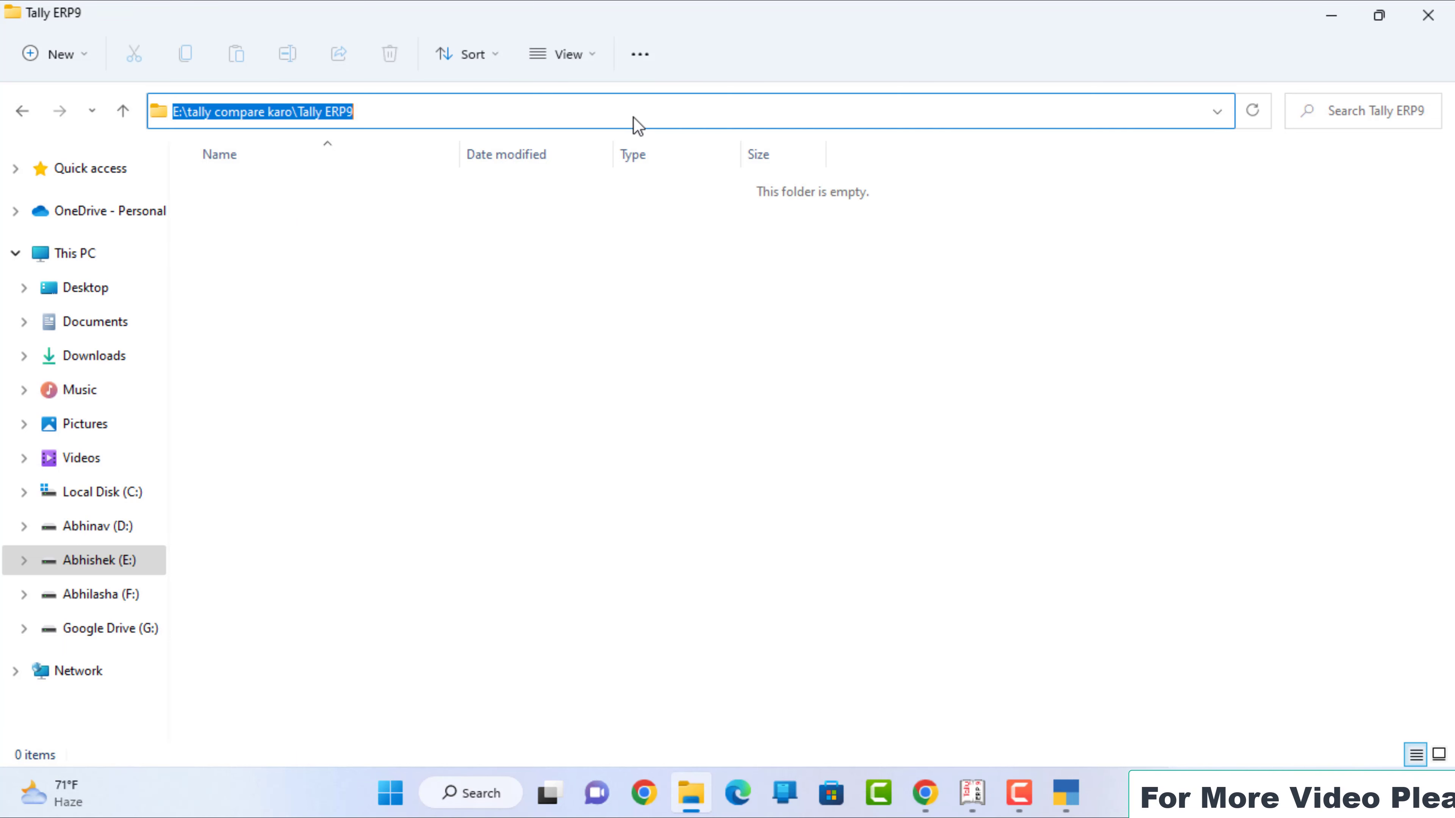
{"action": "key", "text": "alt+Tab"}
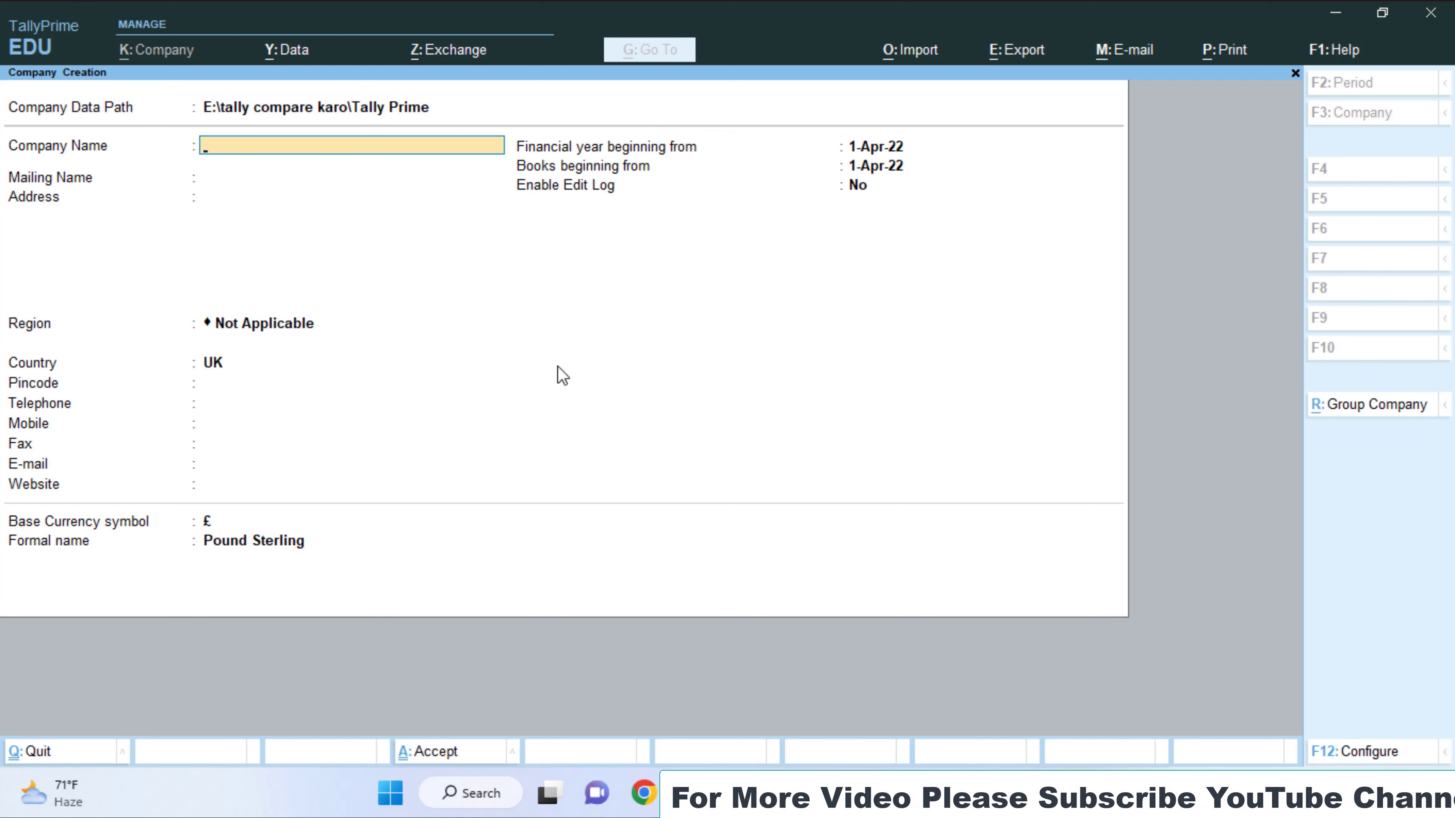
{"action": "key", "text": "alt+Tab"}
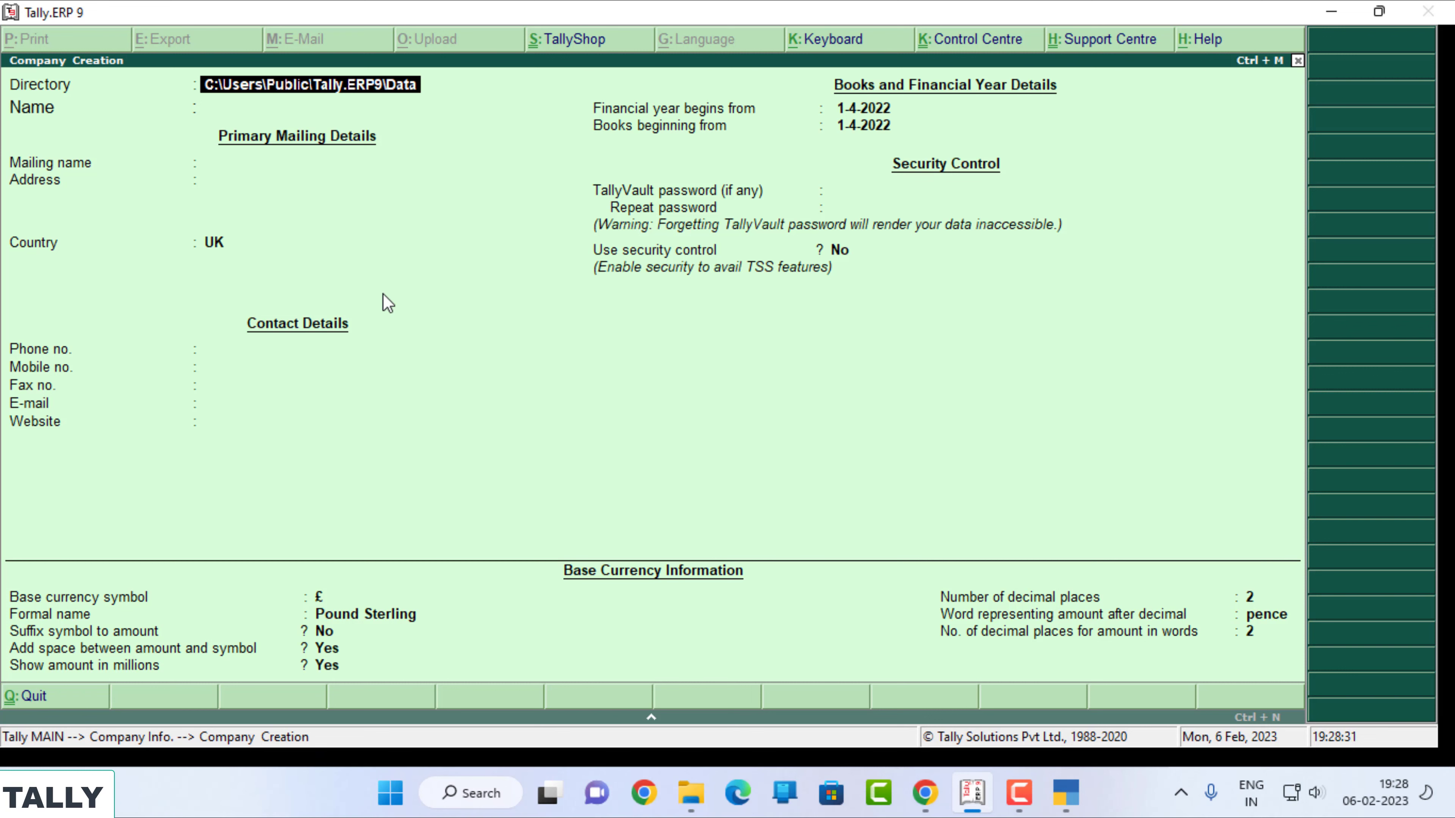
{"action": "key", "text": "ctrl+alt+v"}
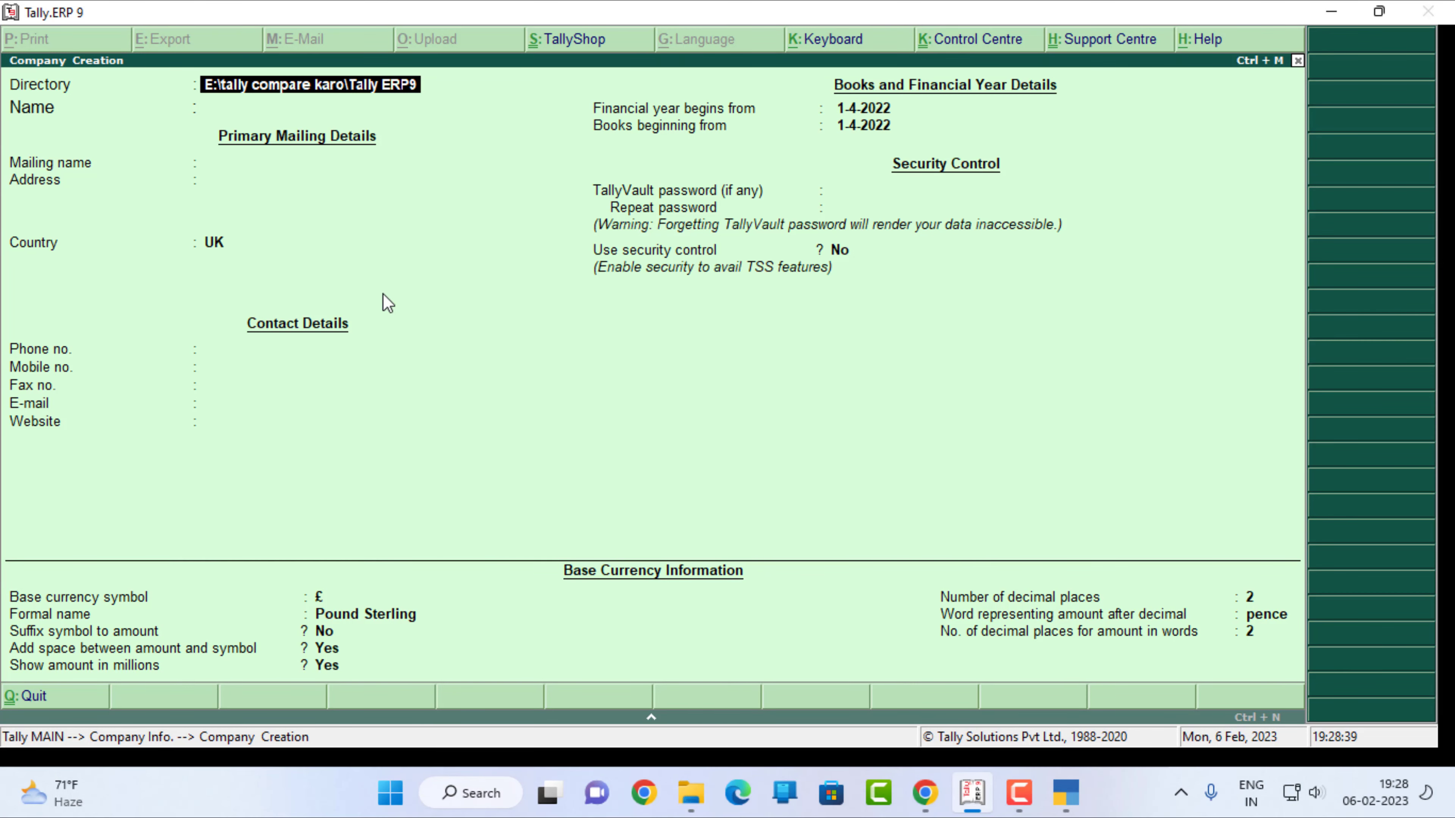
{"action": "key", "text": "Return"}
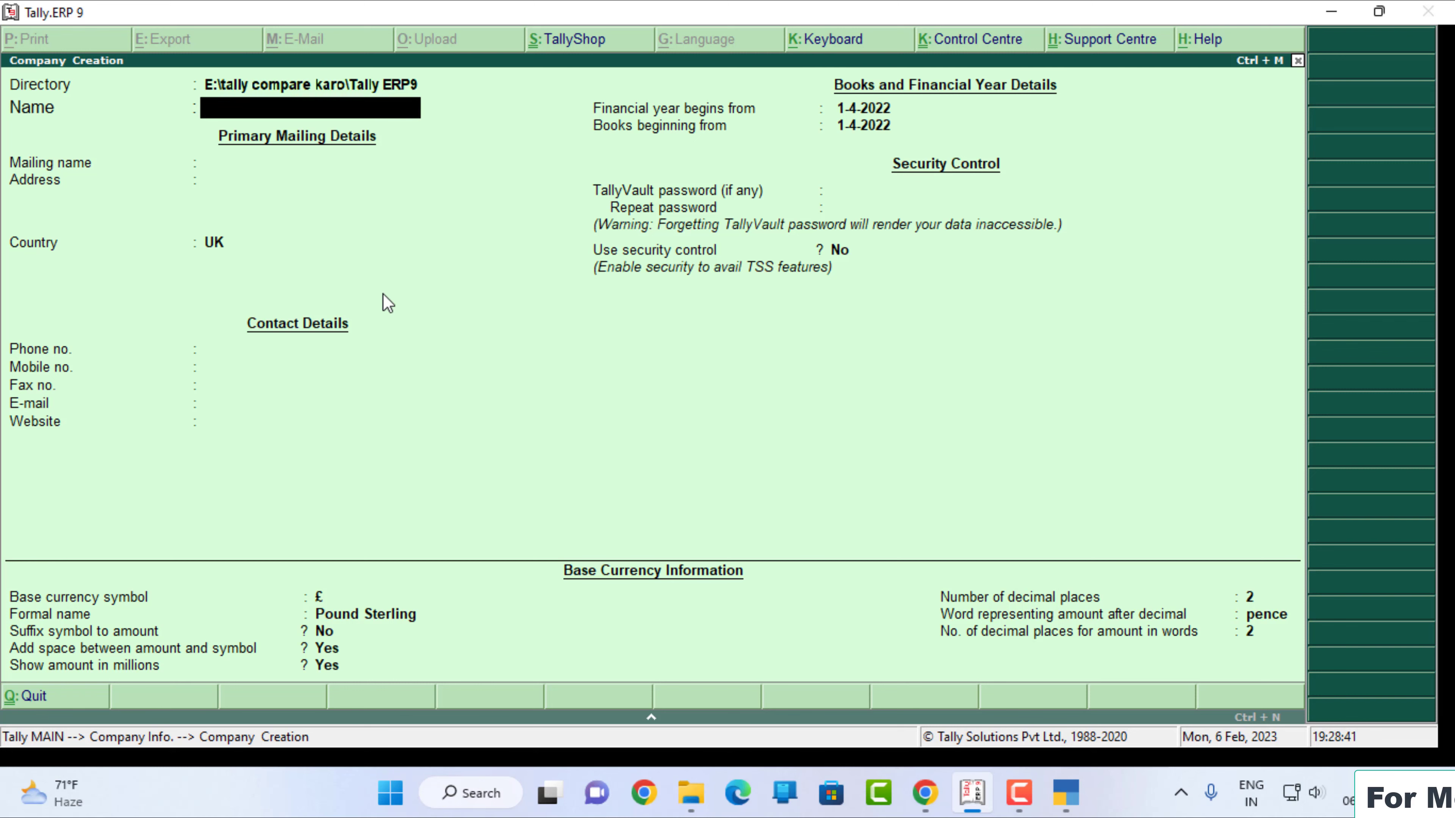
Step: Name the new company in Tally.ERP 9 Tally Erp Compare
{"action": "key", "text": "alt+Tab"}
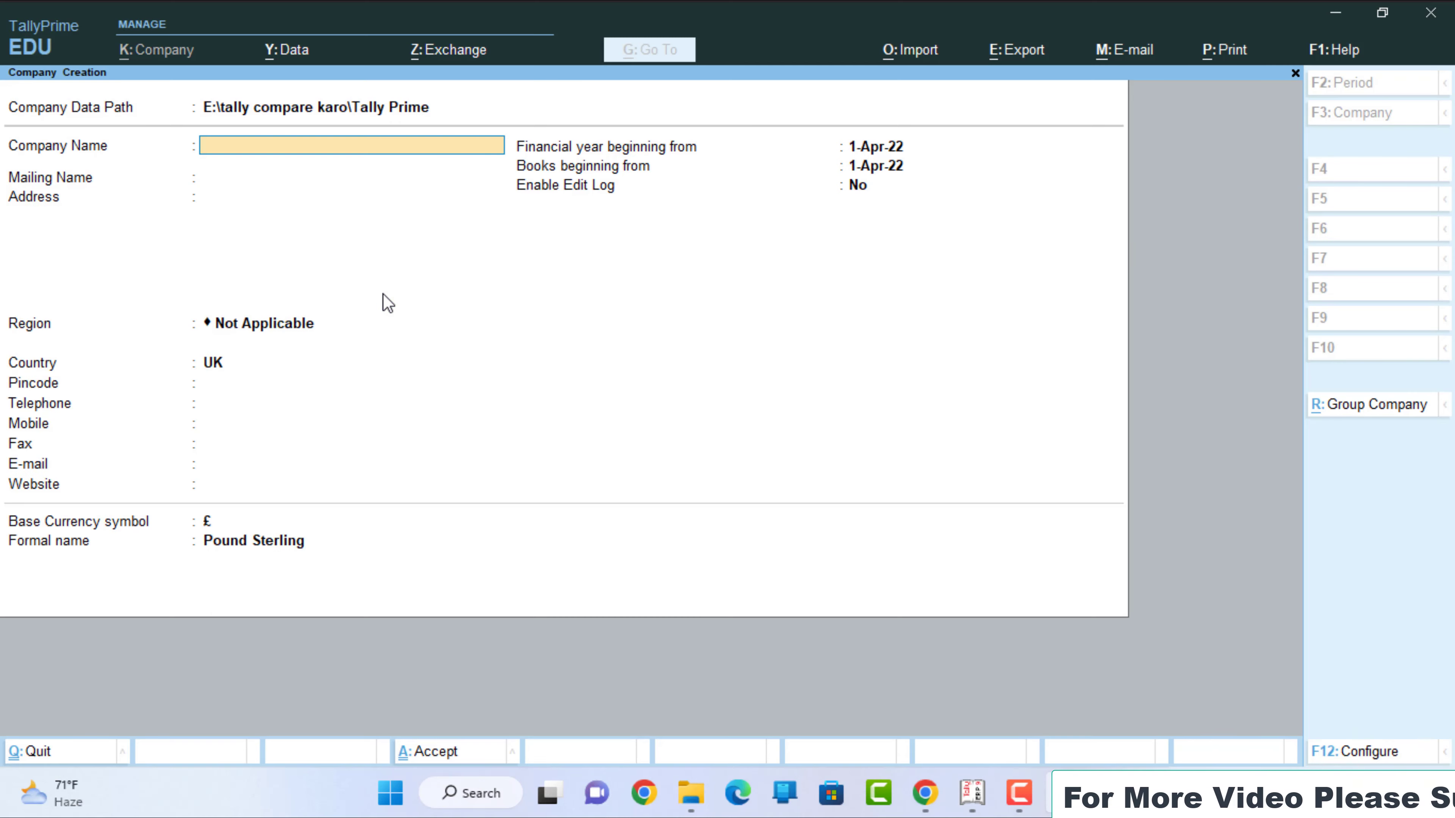
{"action": "key", "text": "alt+Tab"}
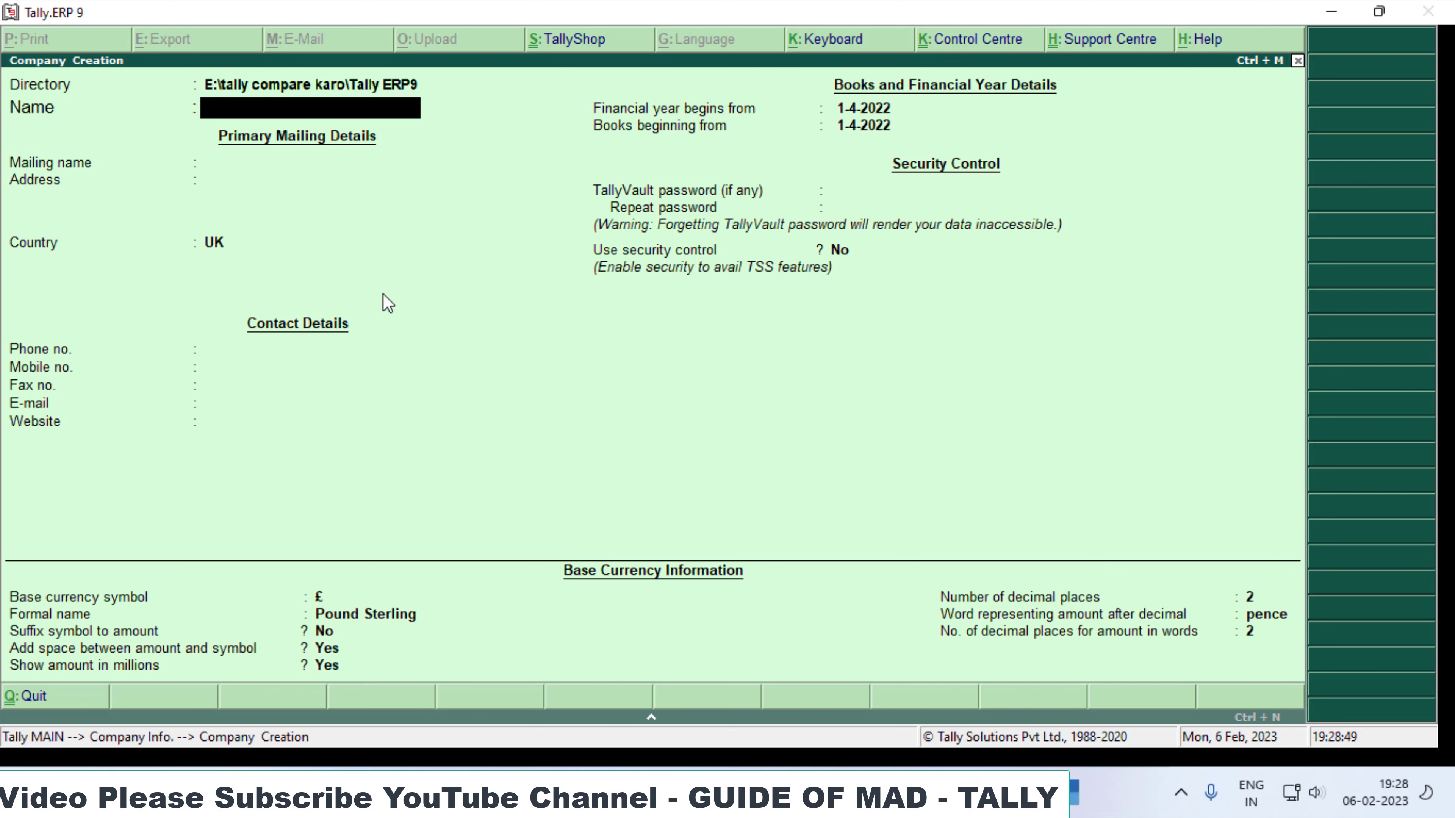
{"action": "type", "text": "Tally Erp c"}
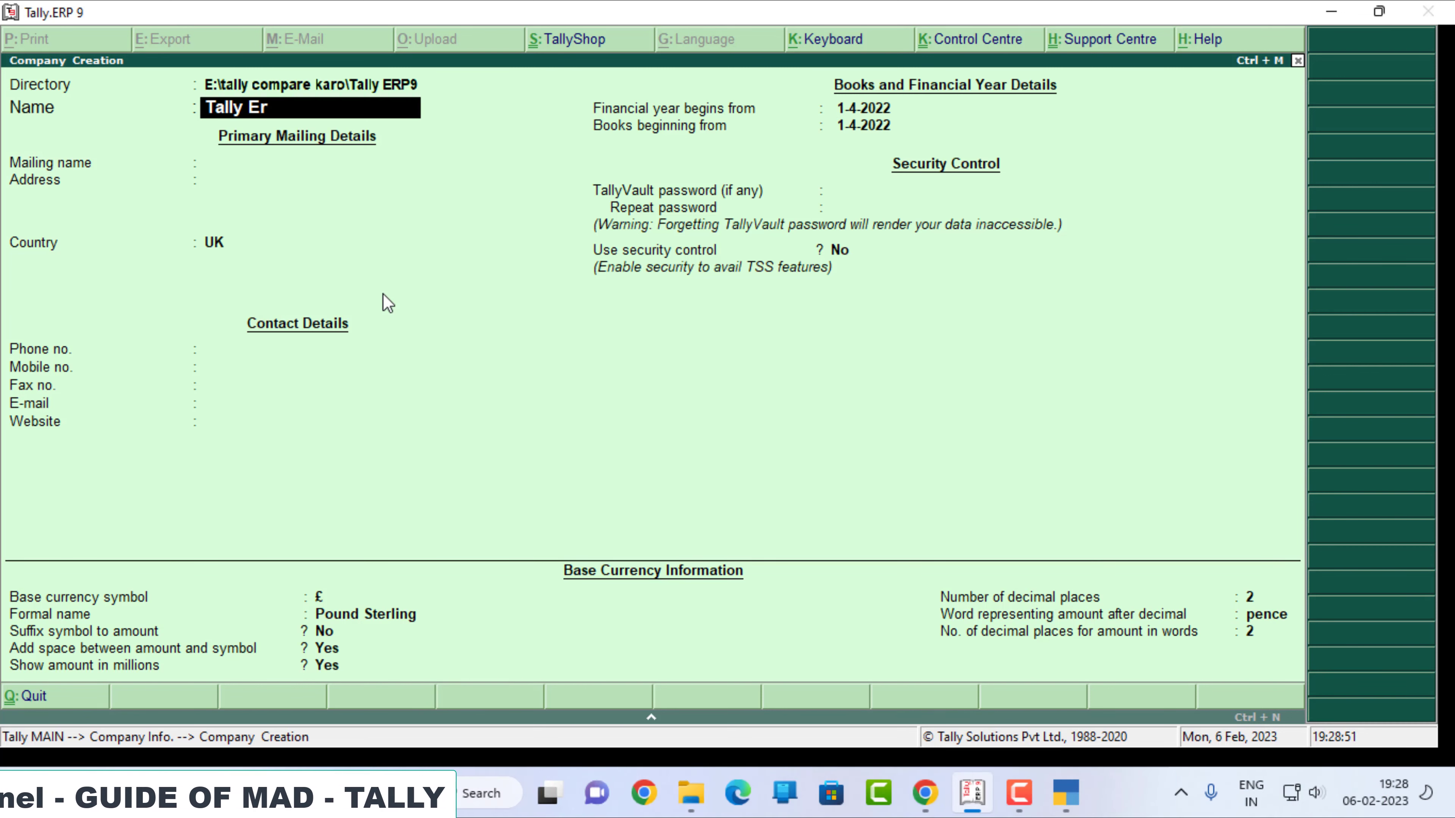
{"action": "key", "text": "Return"}
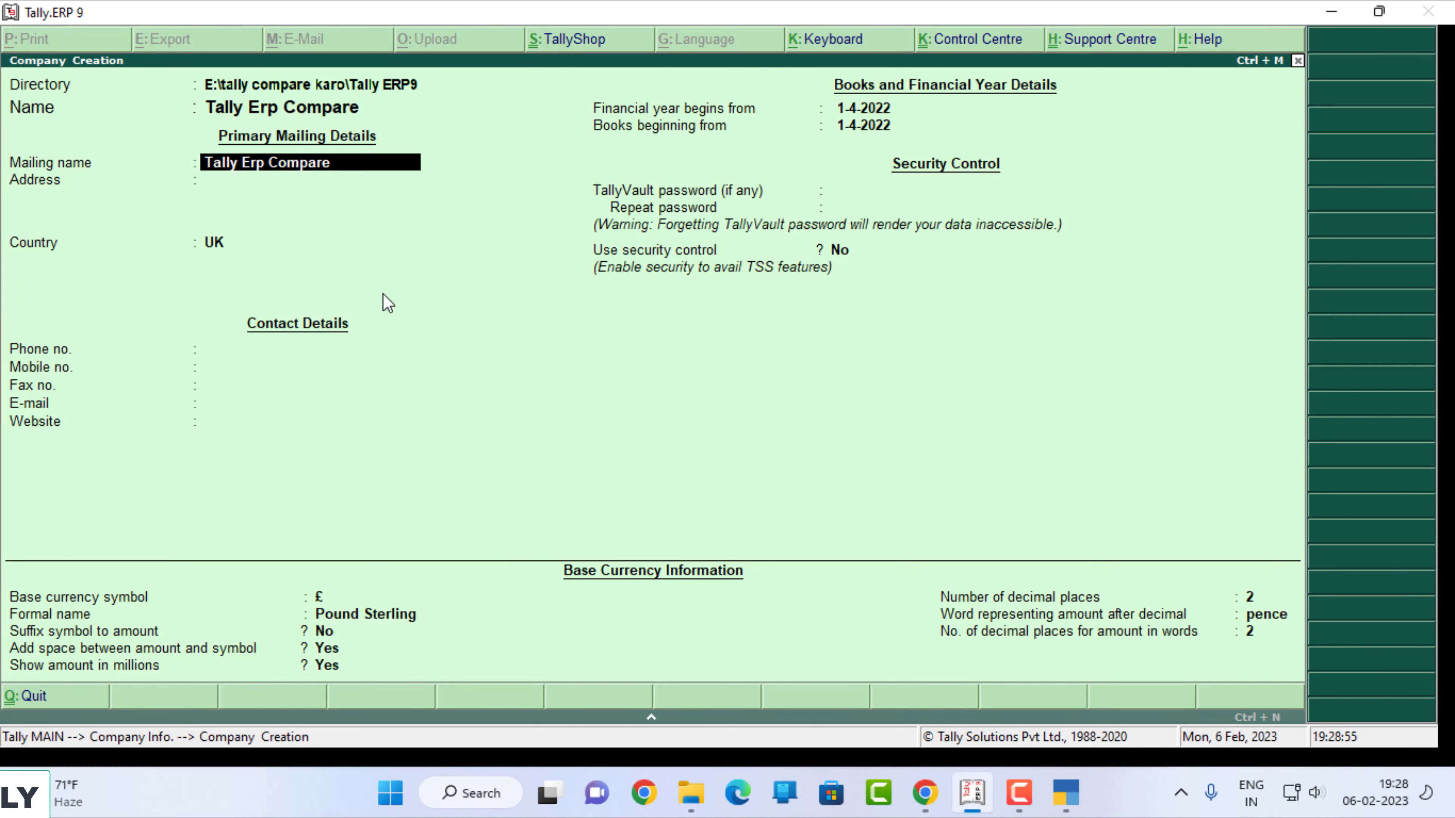
Step: Switch to TallyPrime and complete the new company's name as Tally Prime Compare
{"action": "key", "text": "alt+Tab"}
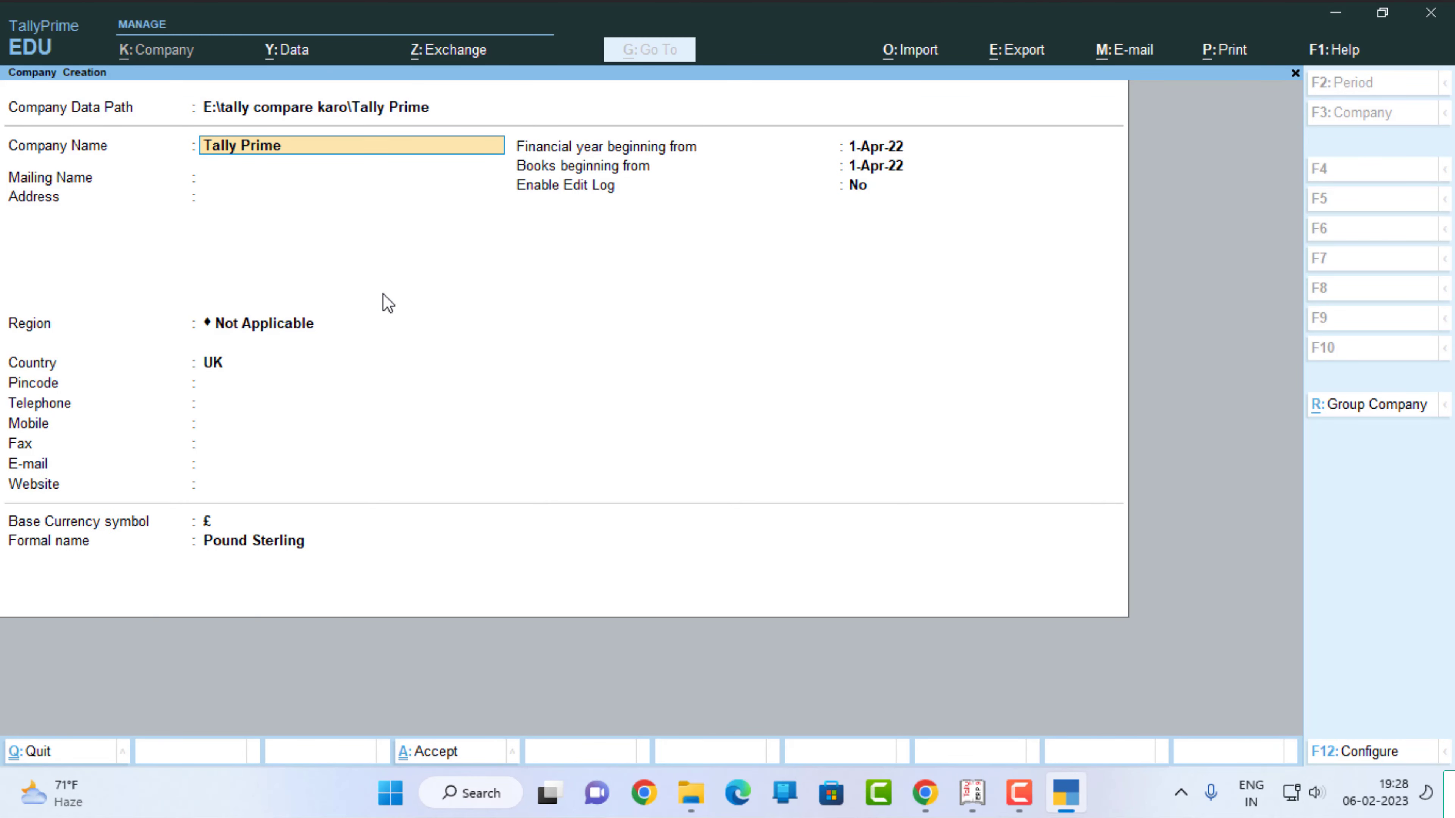
{"action": "type", "text": "Compare"}
{"action": "key", "text": "Return"}
Step: In Tally.ERP 9, keep the mailing name, leave the address blank, and set the country to India and the state to Delhi
{"action": "key", "text": "alt+Tab"}
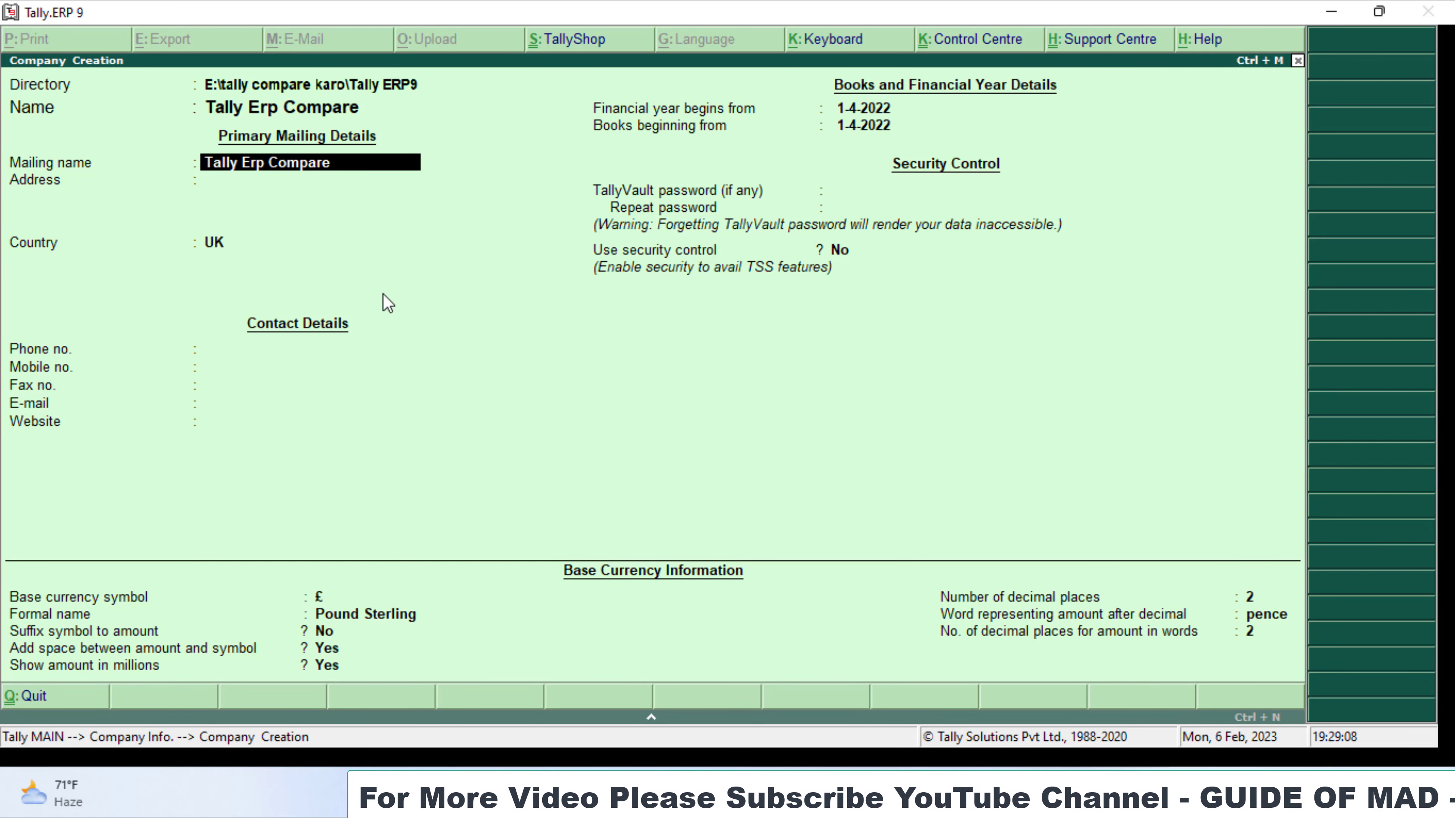
{"action": "key", "text": "Return"}
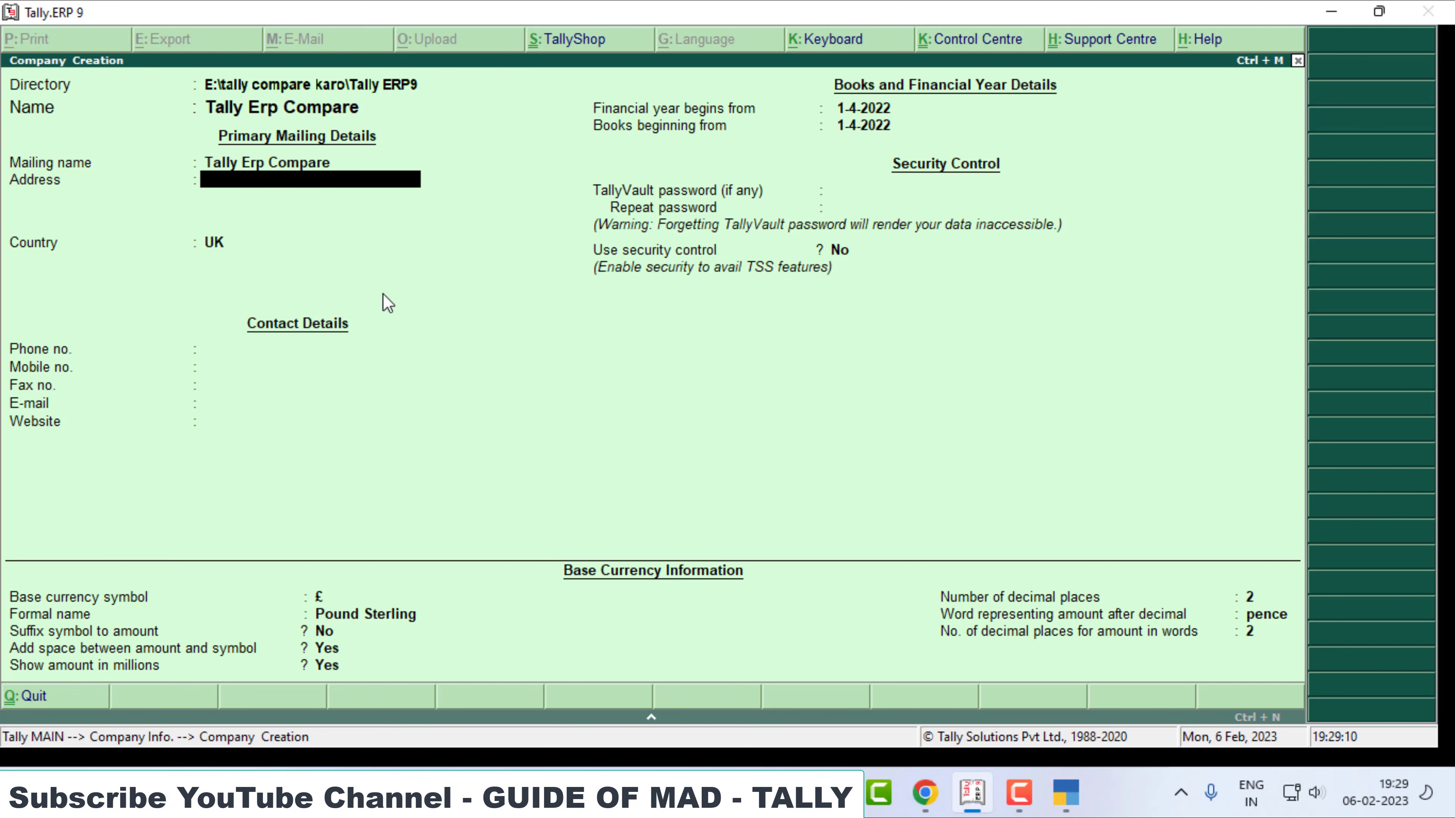
{"action": "key", "text": "Return"}
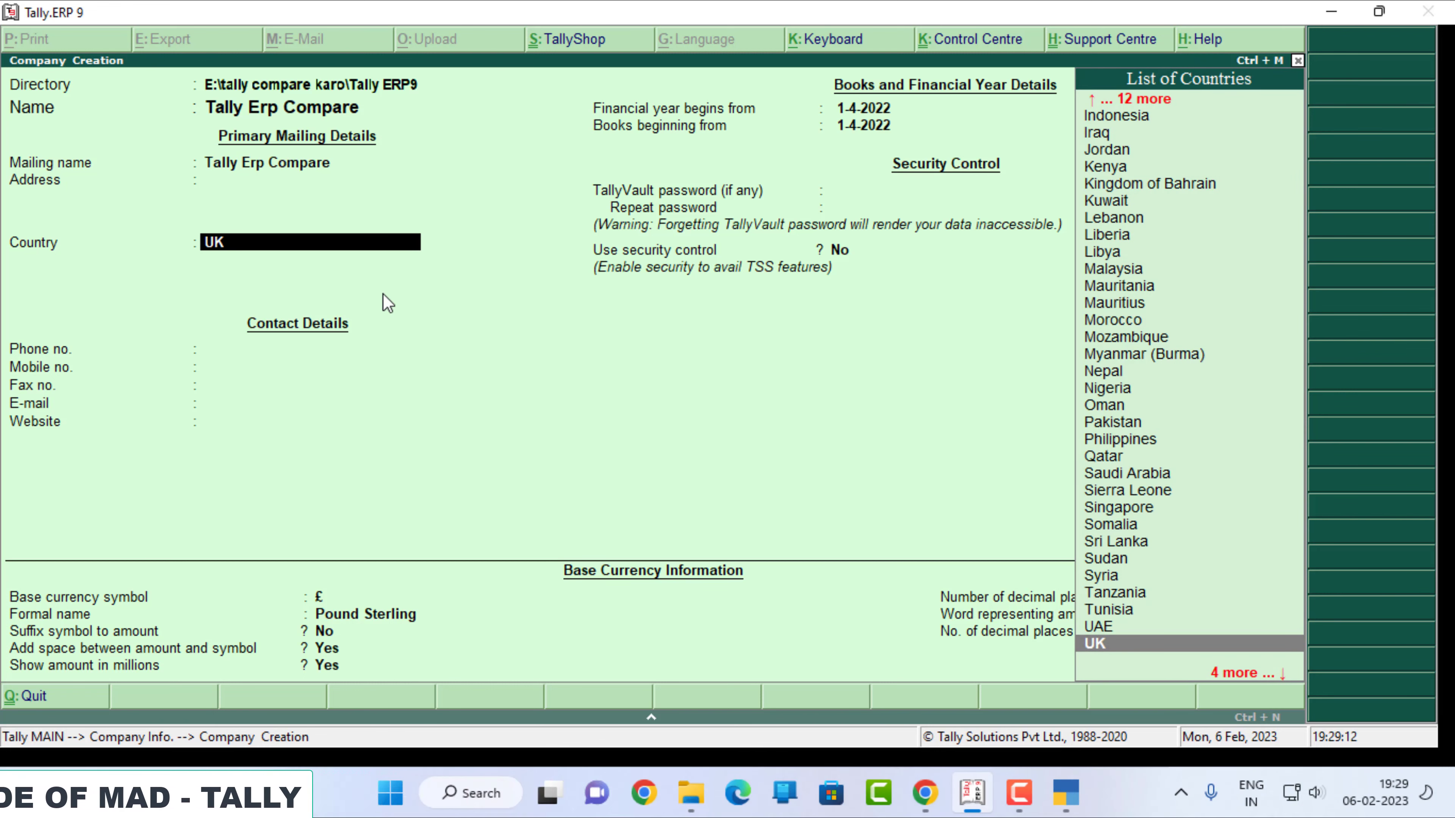
{"action": "type", "text": "In"}
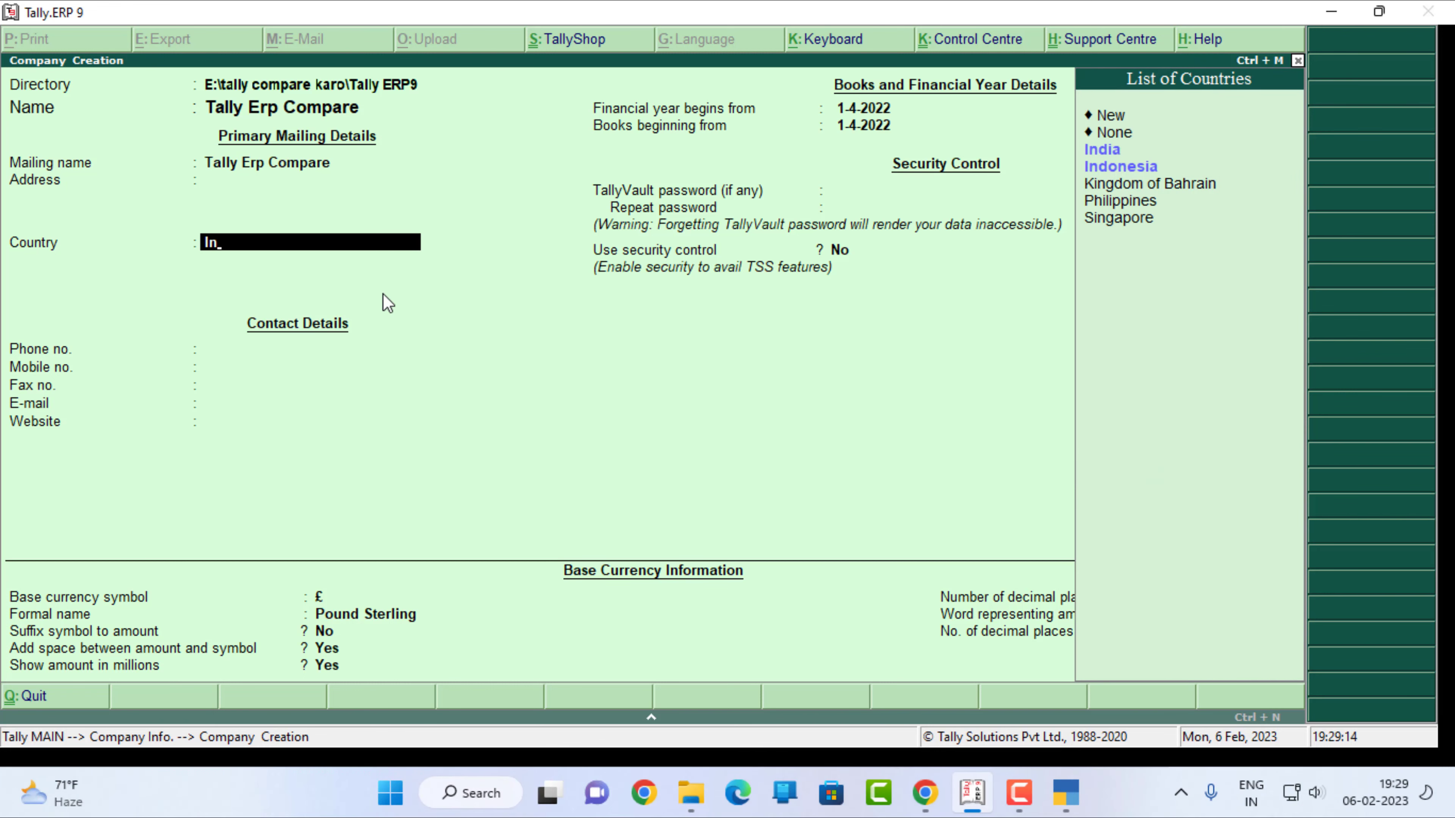
{"action": "key", "text": "Up"}
{"action": "key", "text": "Return"}
{"action": "type", "text": "De"}
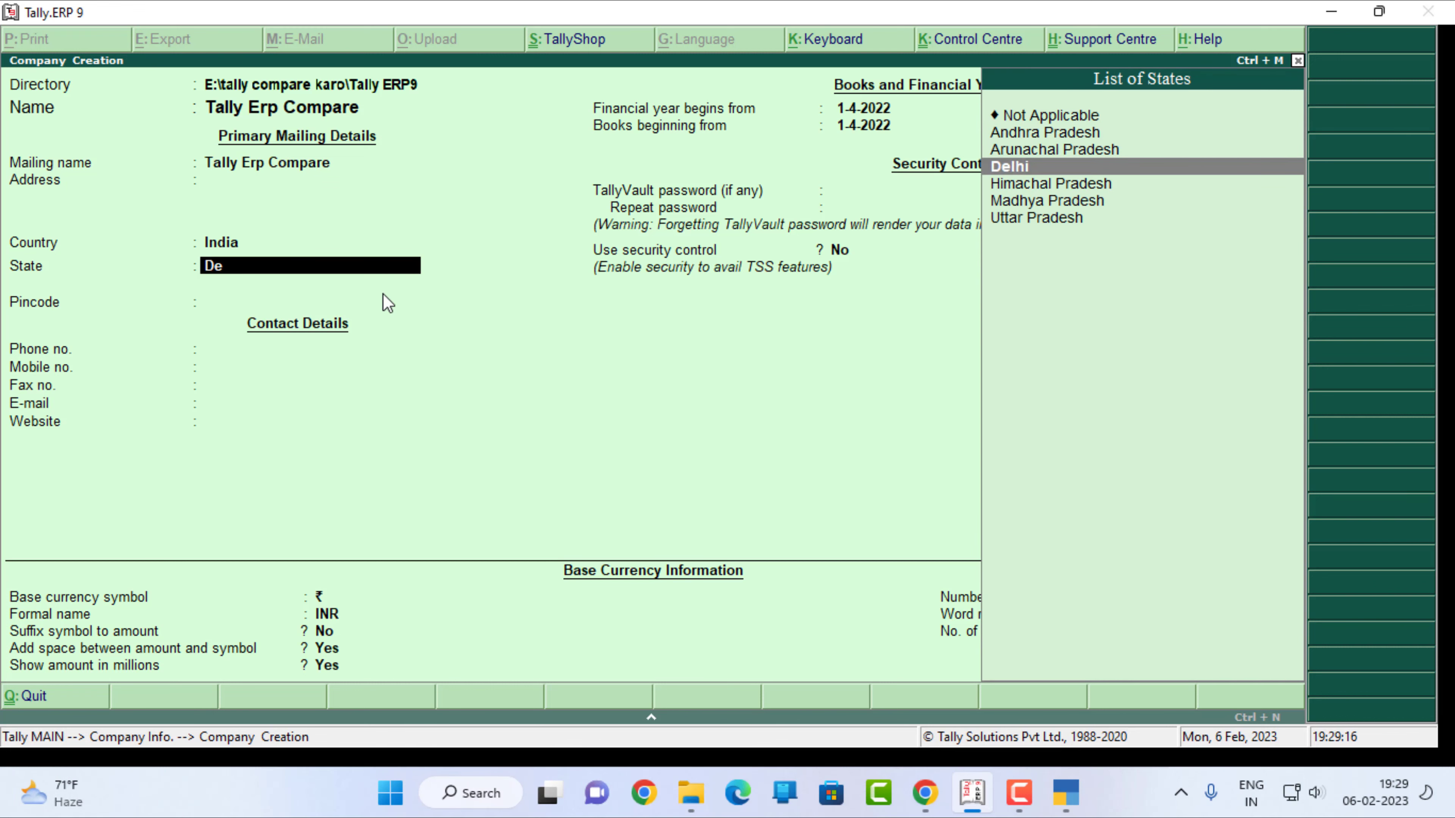
{"action": "key", "text": "Return"}
Step: In TallyPrime, keep the mailing name, leave the address blank and choose Delhi, India as the region
{"action": "key", "text": "alt+Tab"}
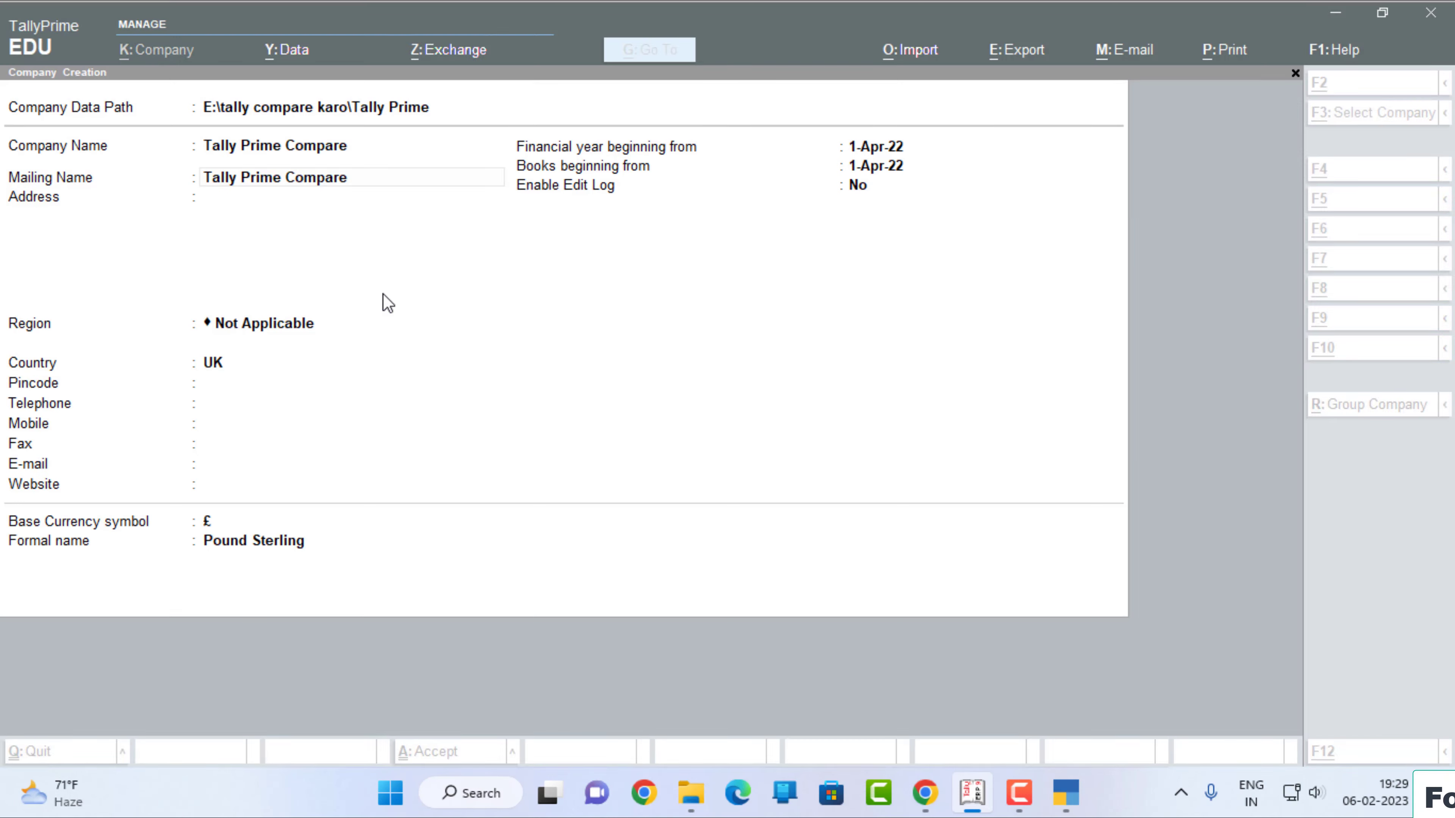
{"action": "key", "text": "Return"}
{"action": "key", "text": "Return"}
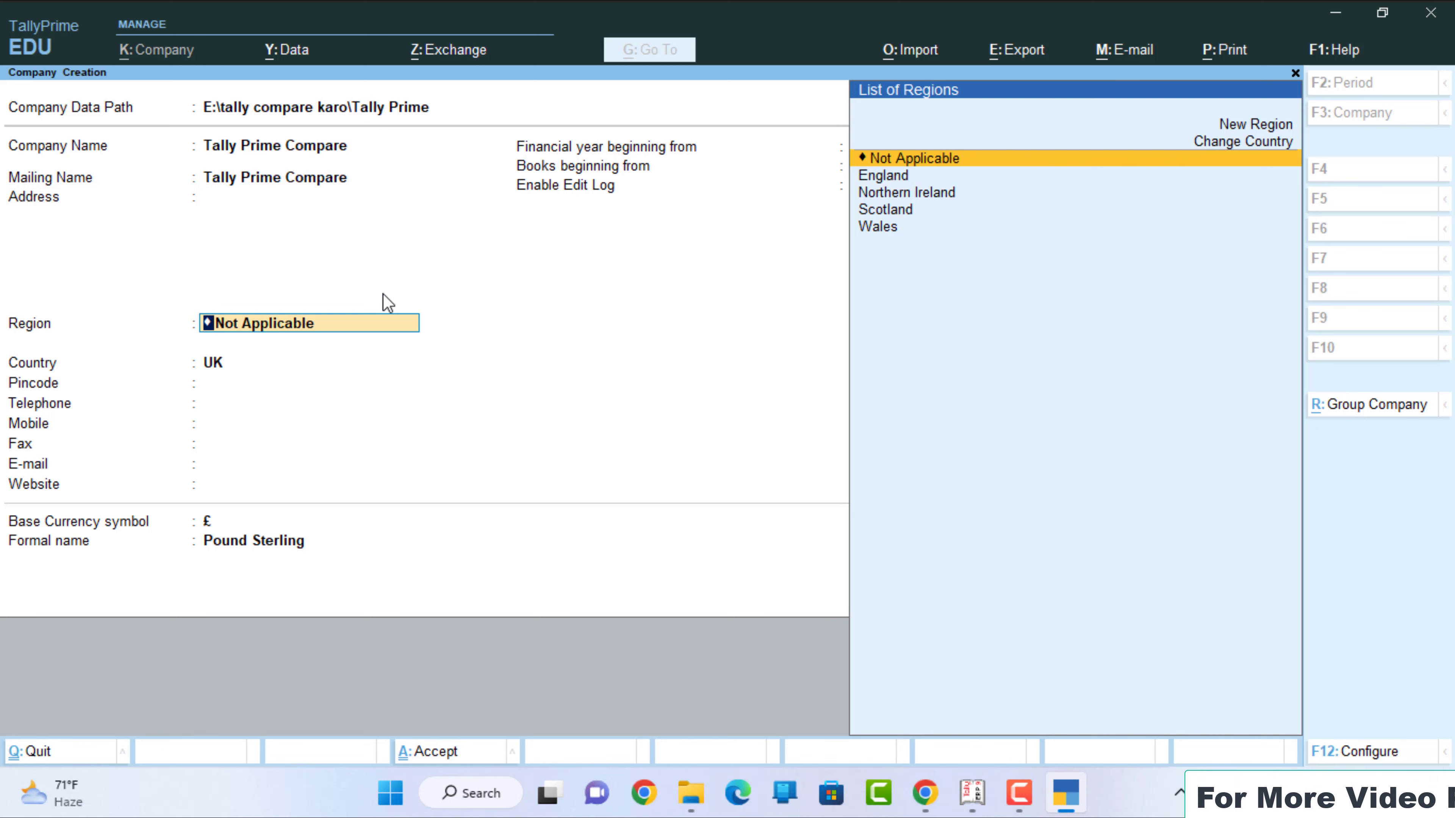
{"action": "type", "text": "Delh"}
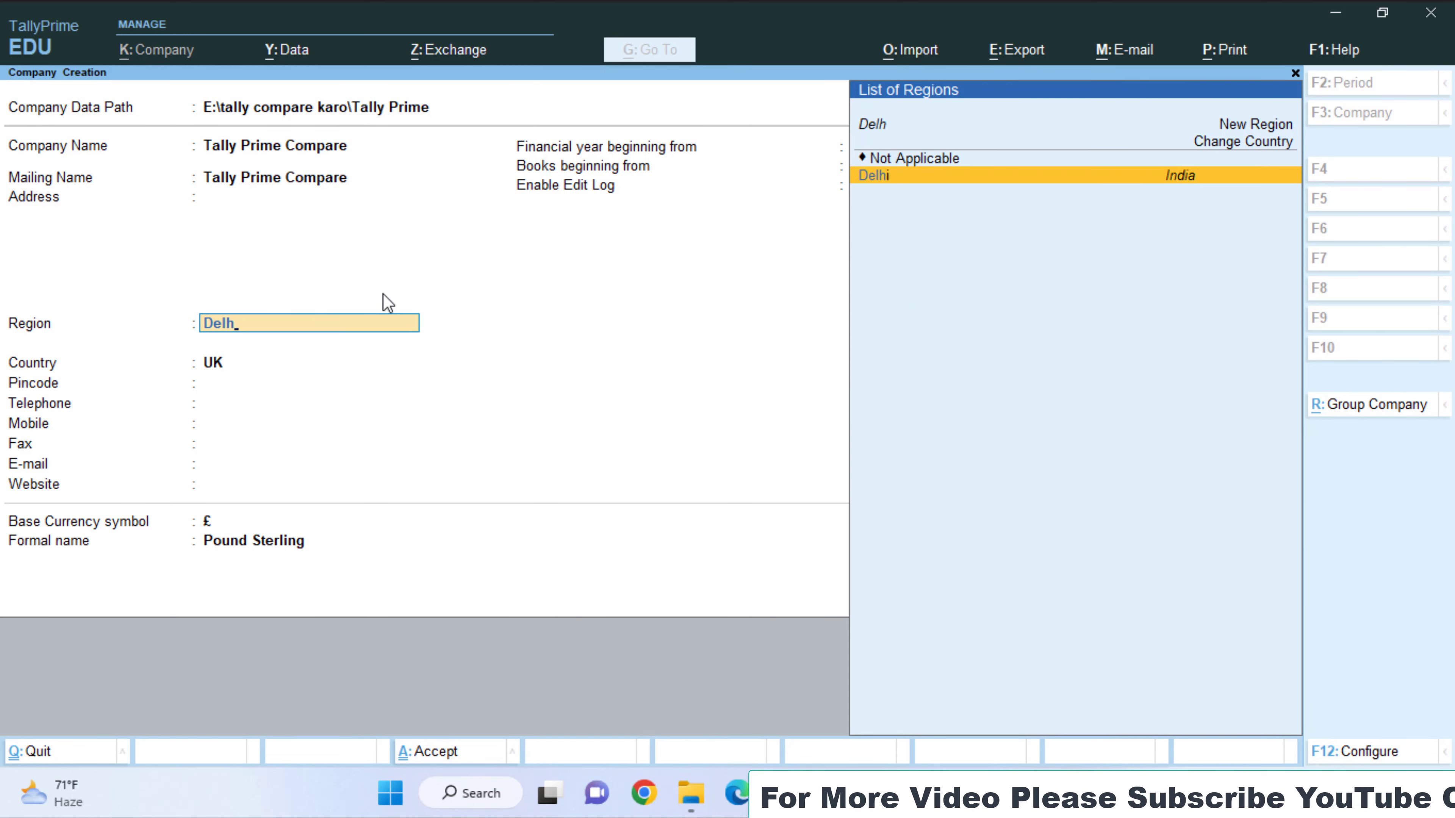
{"action": "key", "text": "Return"}
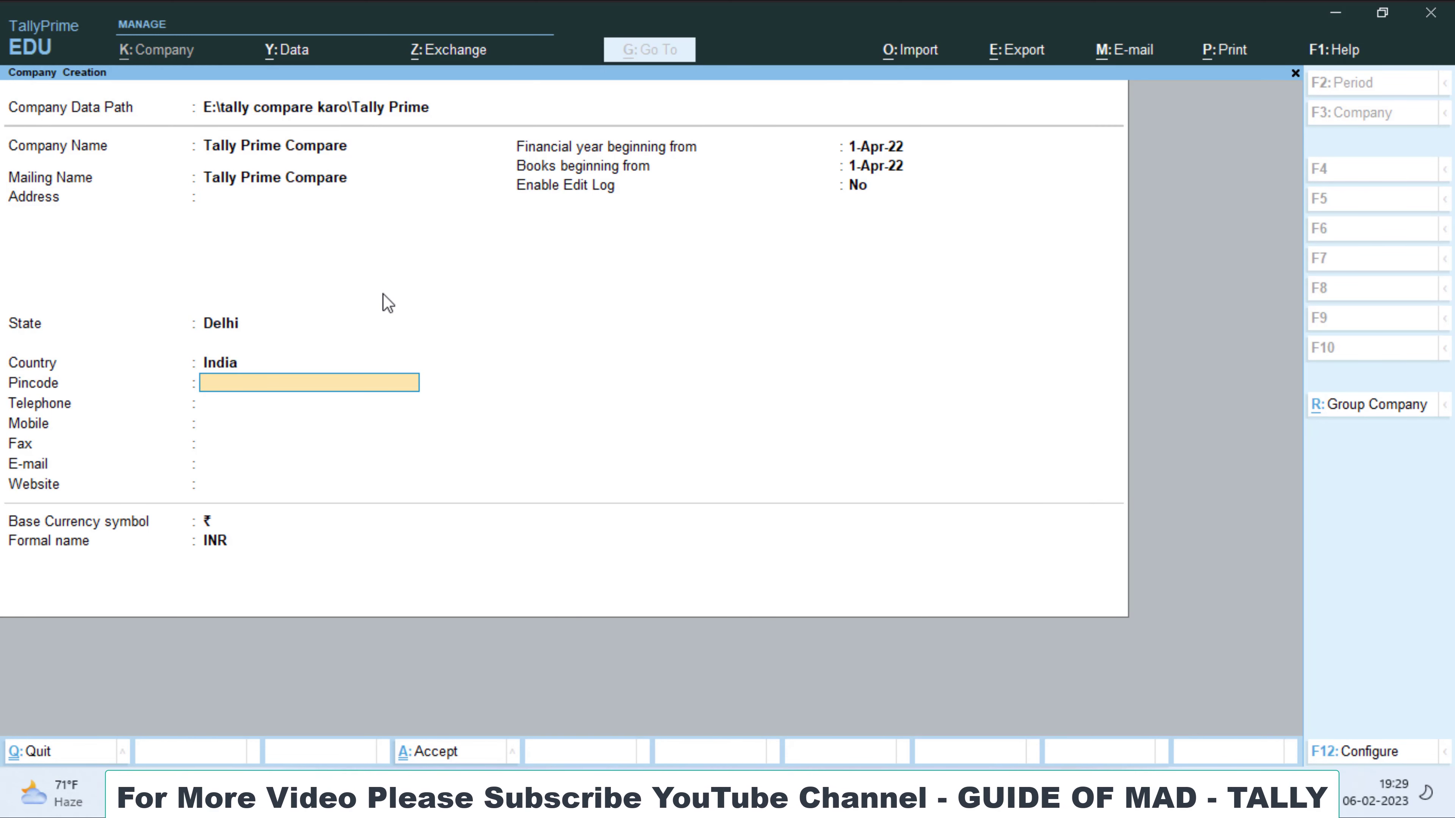
Step: Leave the pincode, phone, mobile, fax and e-mail blank in the Tally.ERP 9 company form, going on to the website
{"action": "key", "text": "alt+Tab"}
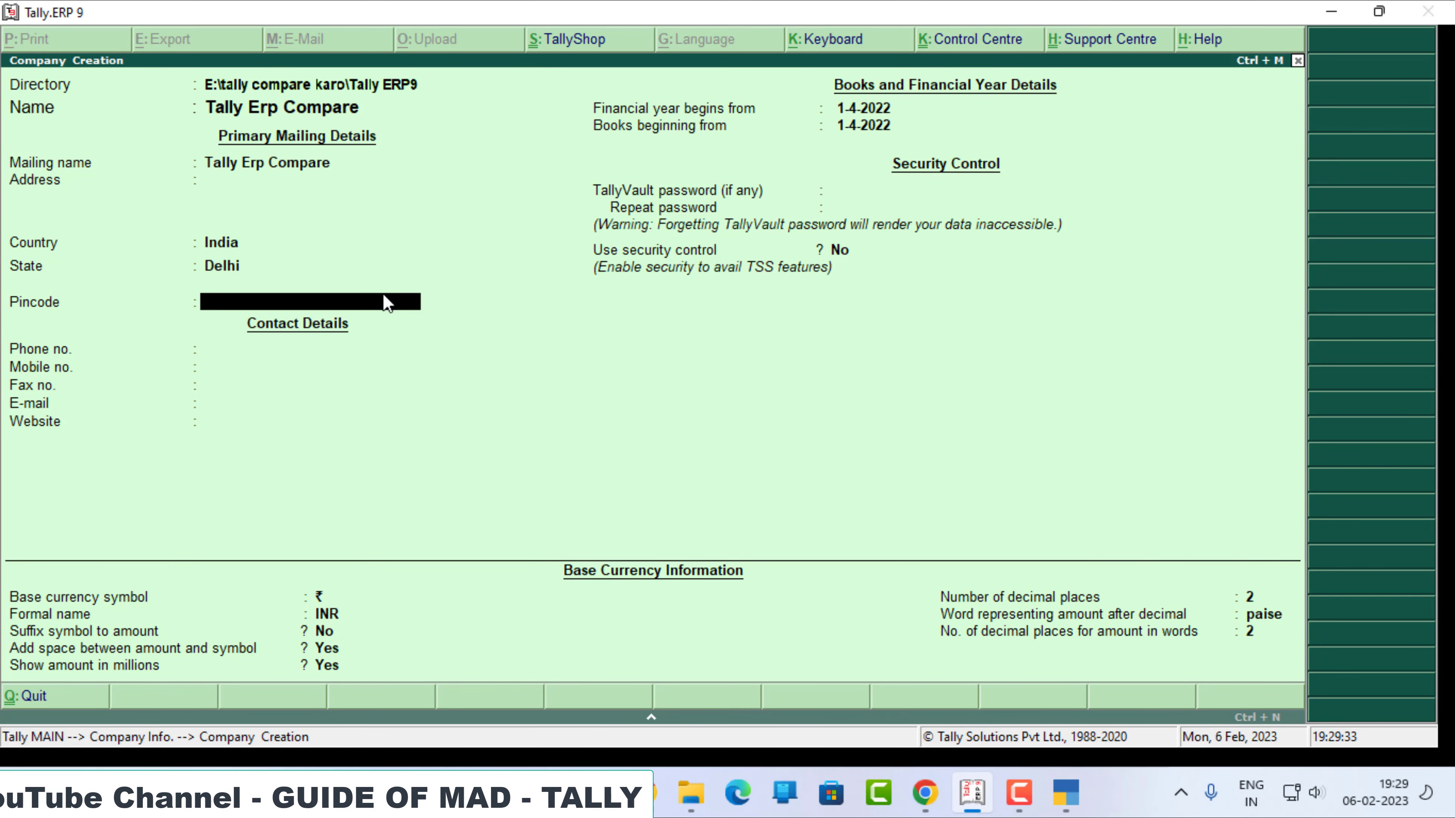
{"action": "key", "text": "alt+Tab"}
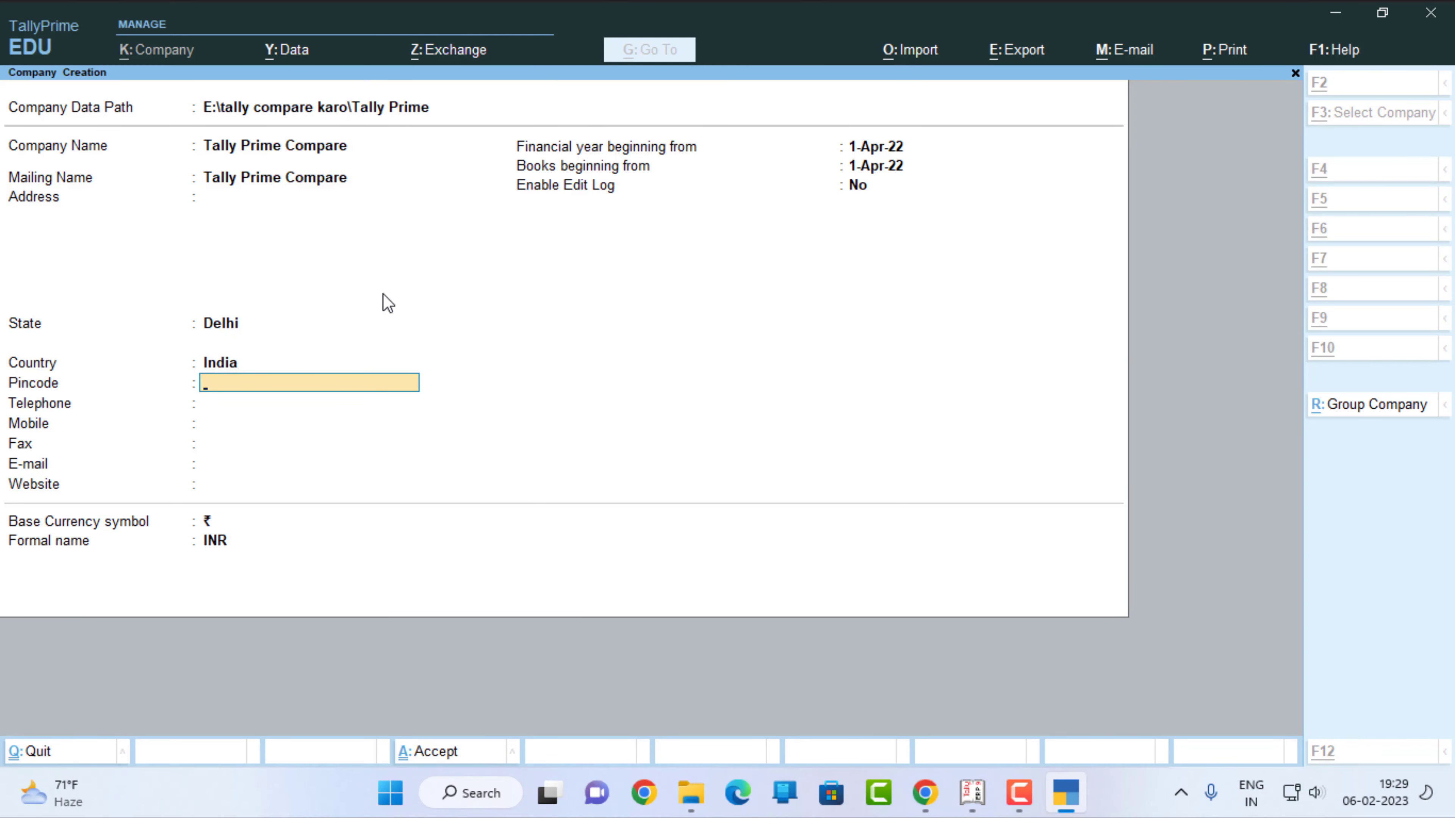
{"action": "key", "text": "alt+Tab"}
{"action": "key", "text": "Return"}
{"action": "key", "text": "Return"}
{"action": "key", "text": "Return"}
{"action": "key", "text": "Return"}
{"action": "key", "text": "Return"}
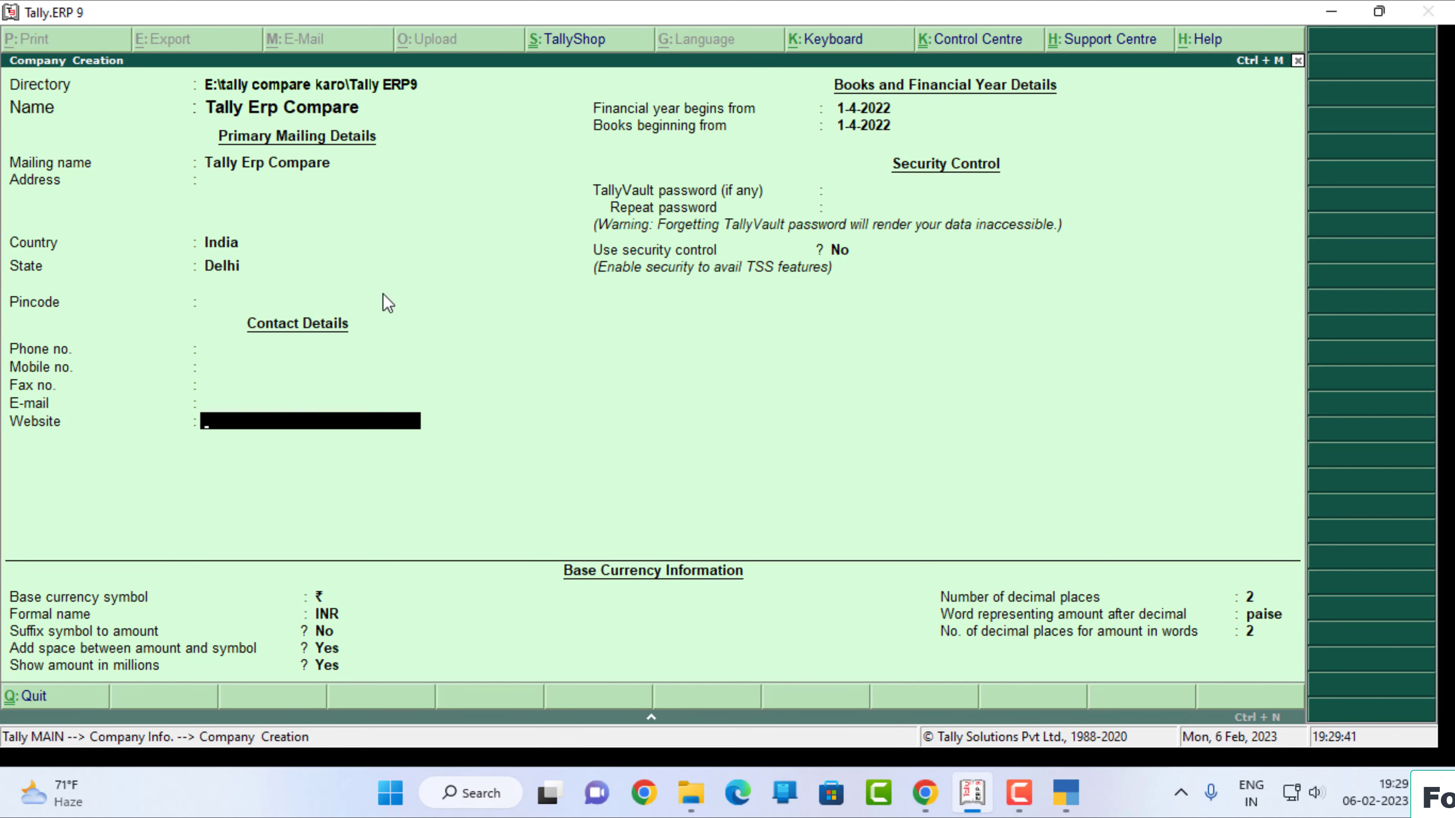
Step: Leave the pincode and all contact details blank in the TallyPrime company form, going on to the financial year date
{"action": "key", "text": "alt+Tab"}
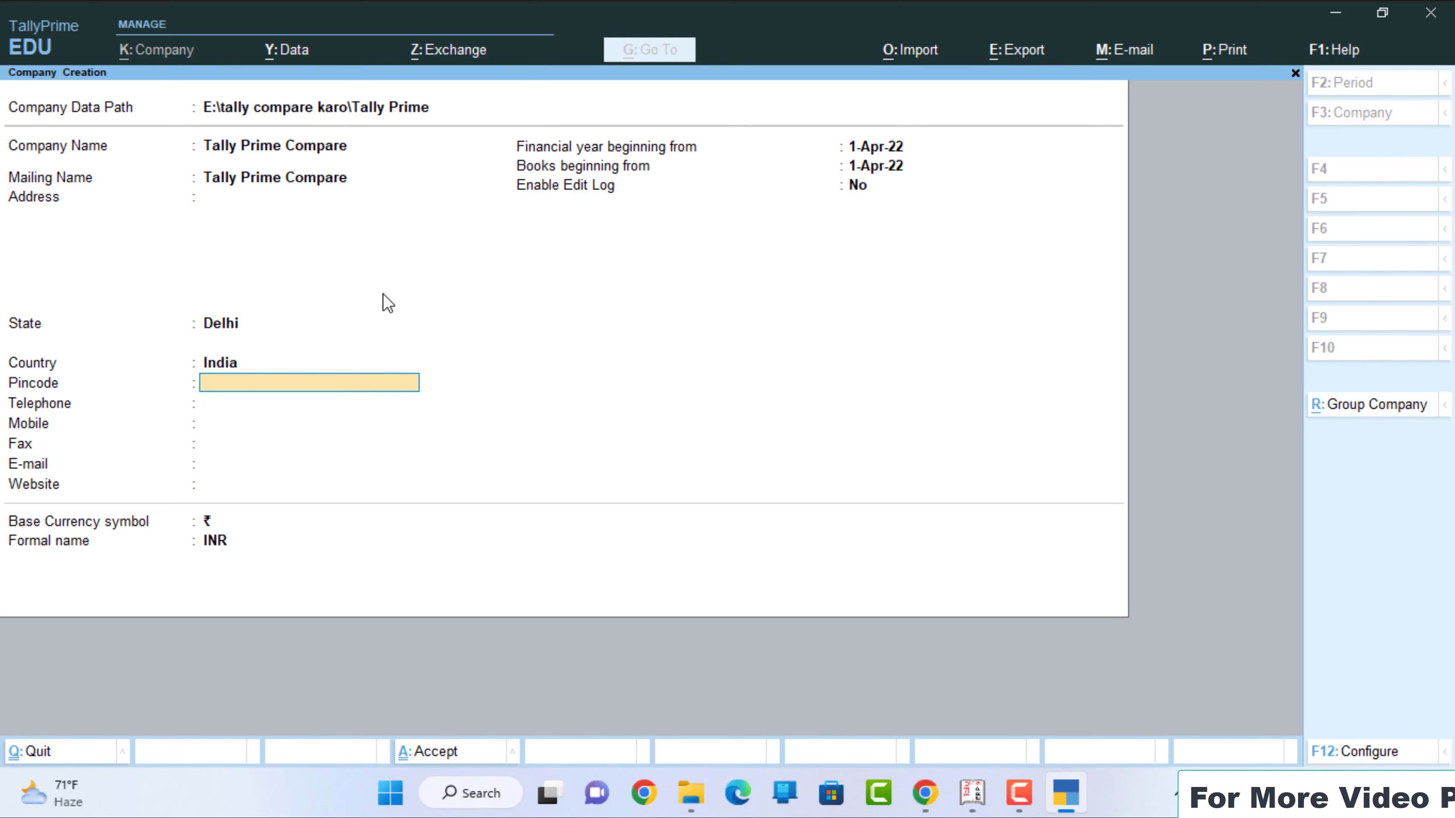
{"action": "key", "text": "alt+Tab"}
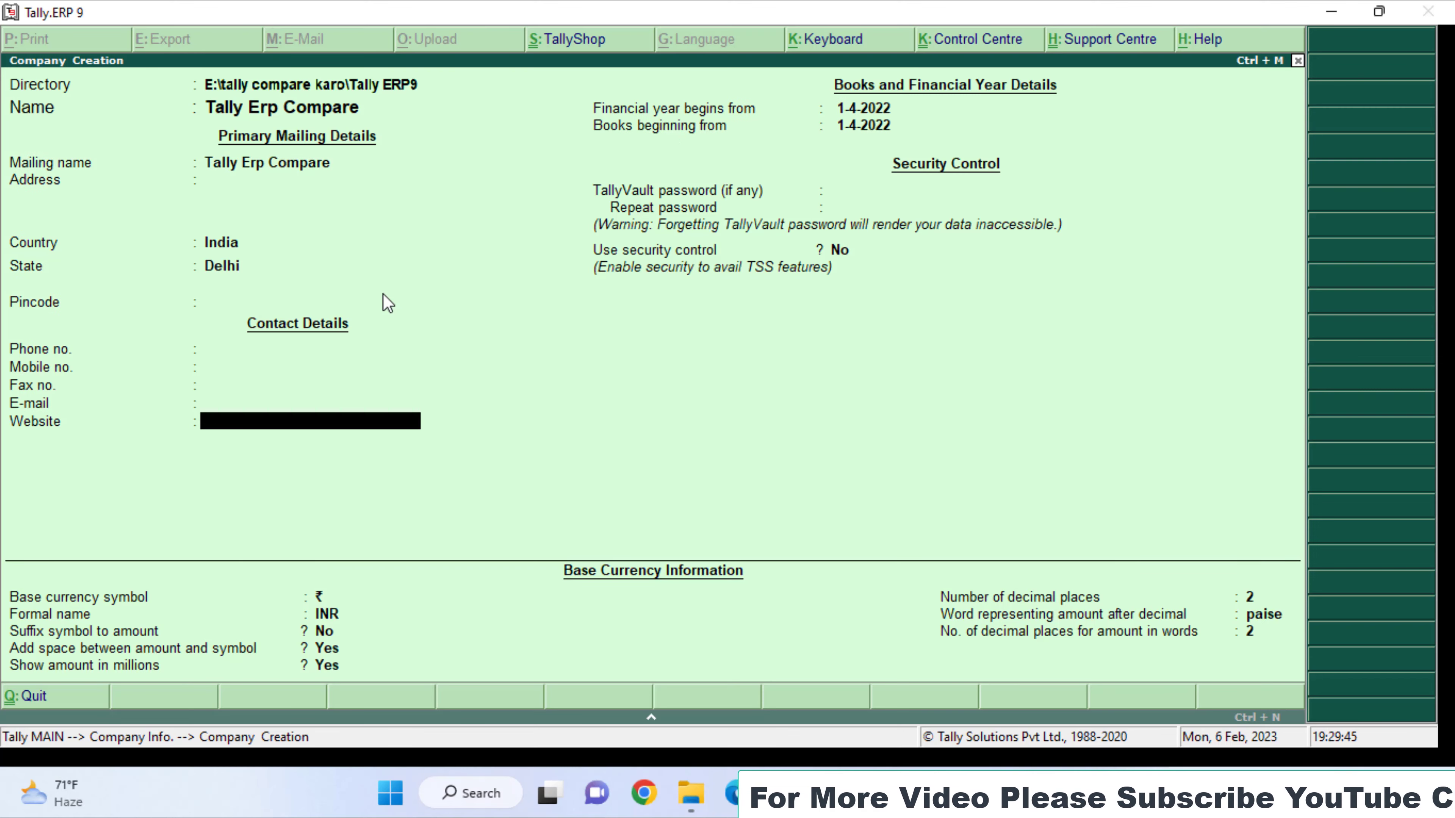
{"action": "key", "text": "alt+Tab"}
{"action": "key", "text": "Return"}
{"action": "key", "text": "Return"}
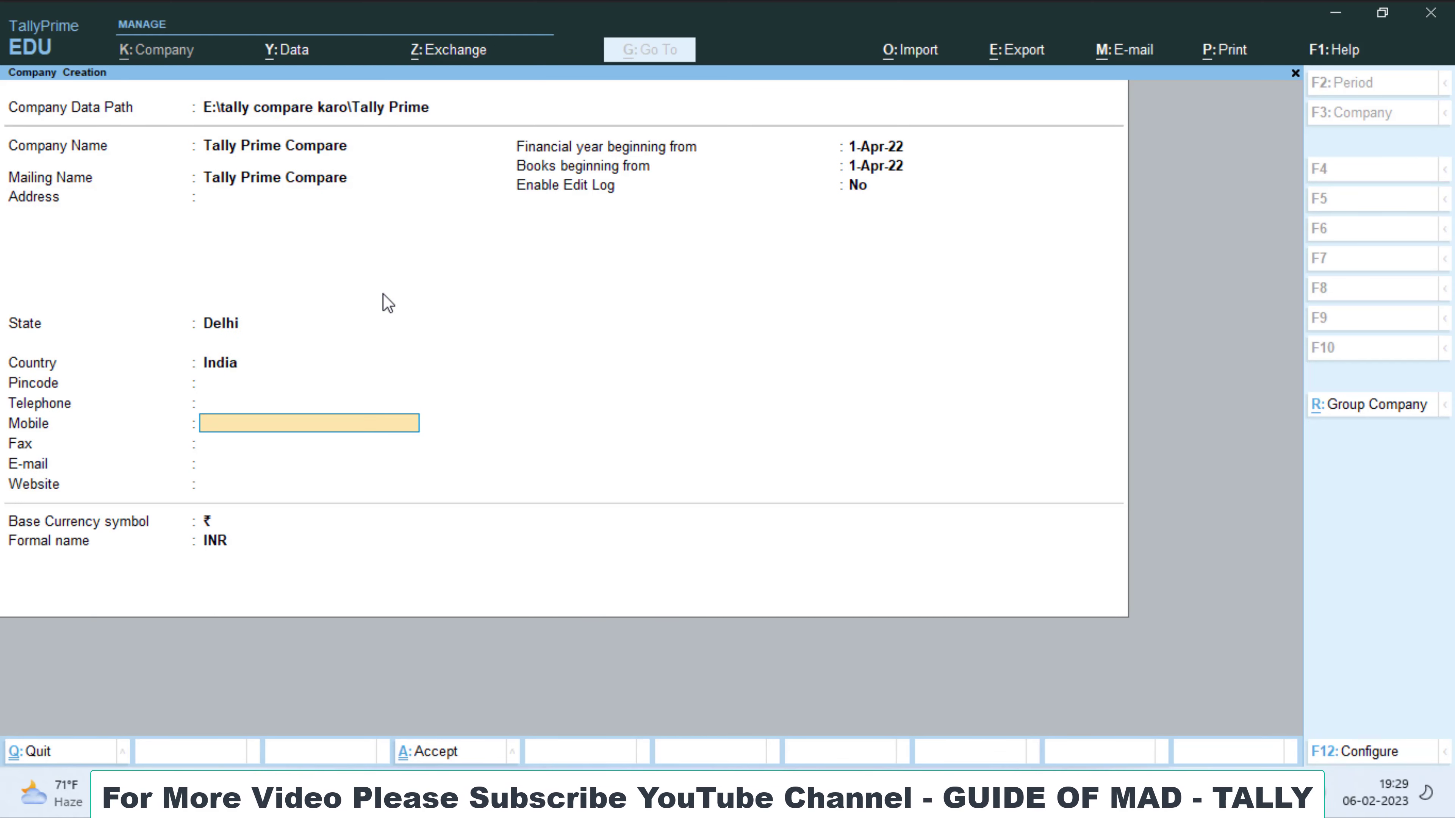
{"action": "key", "text": "Return"}
{"action": "key", "text": "Return"}
{"action": "key", "text": "Return"}
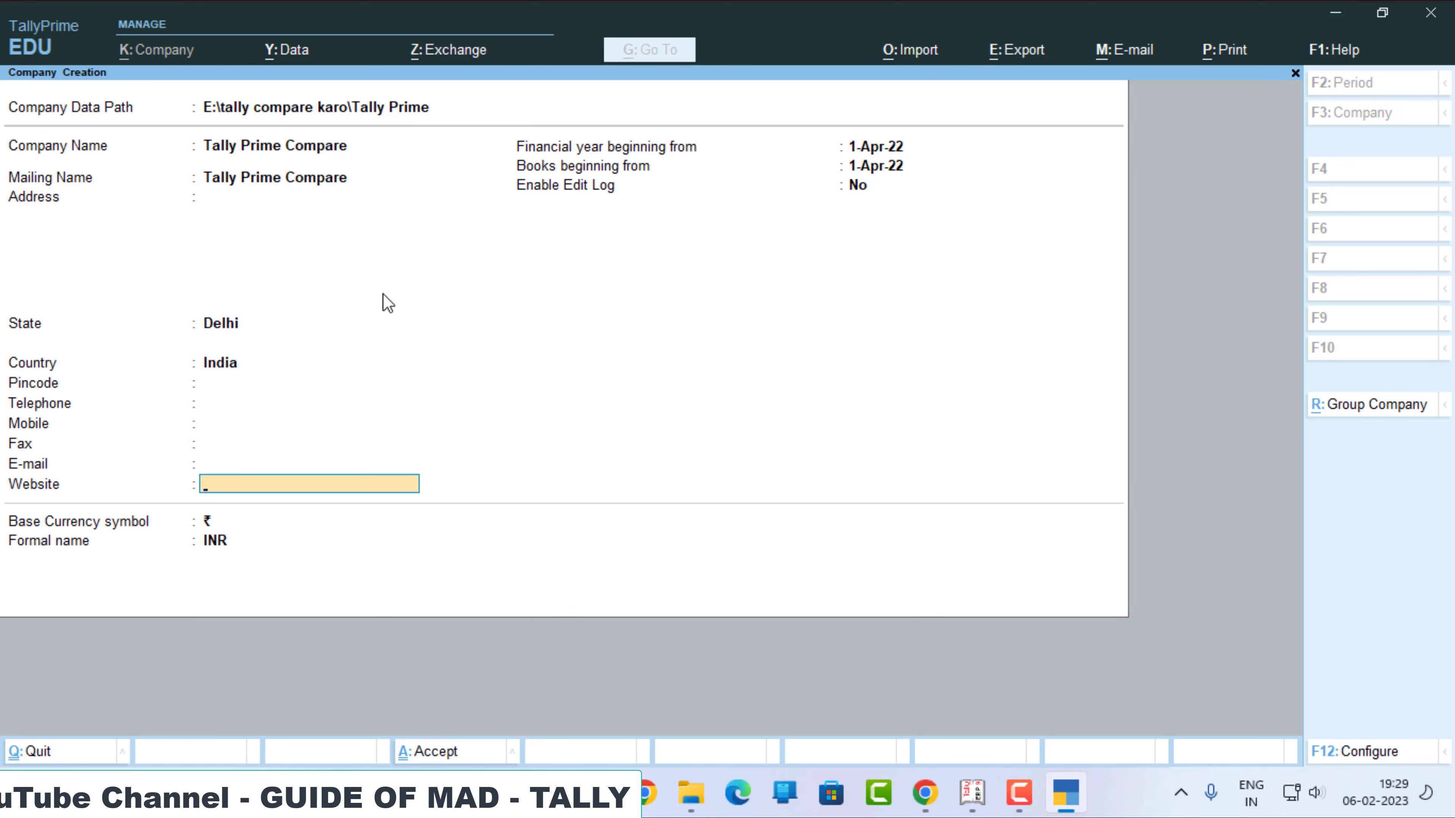
{"action": "key", "text": "Return"}
Step: In Tally.ERP 9, leave the website blank and keep 1-4-2022 as the financial year and books beginning dates
{"action": "key", "text": "alt+Tab"}
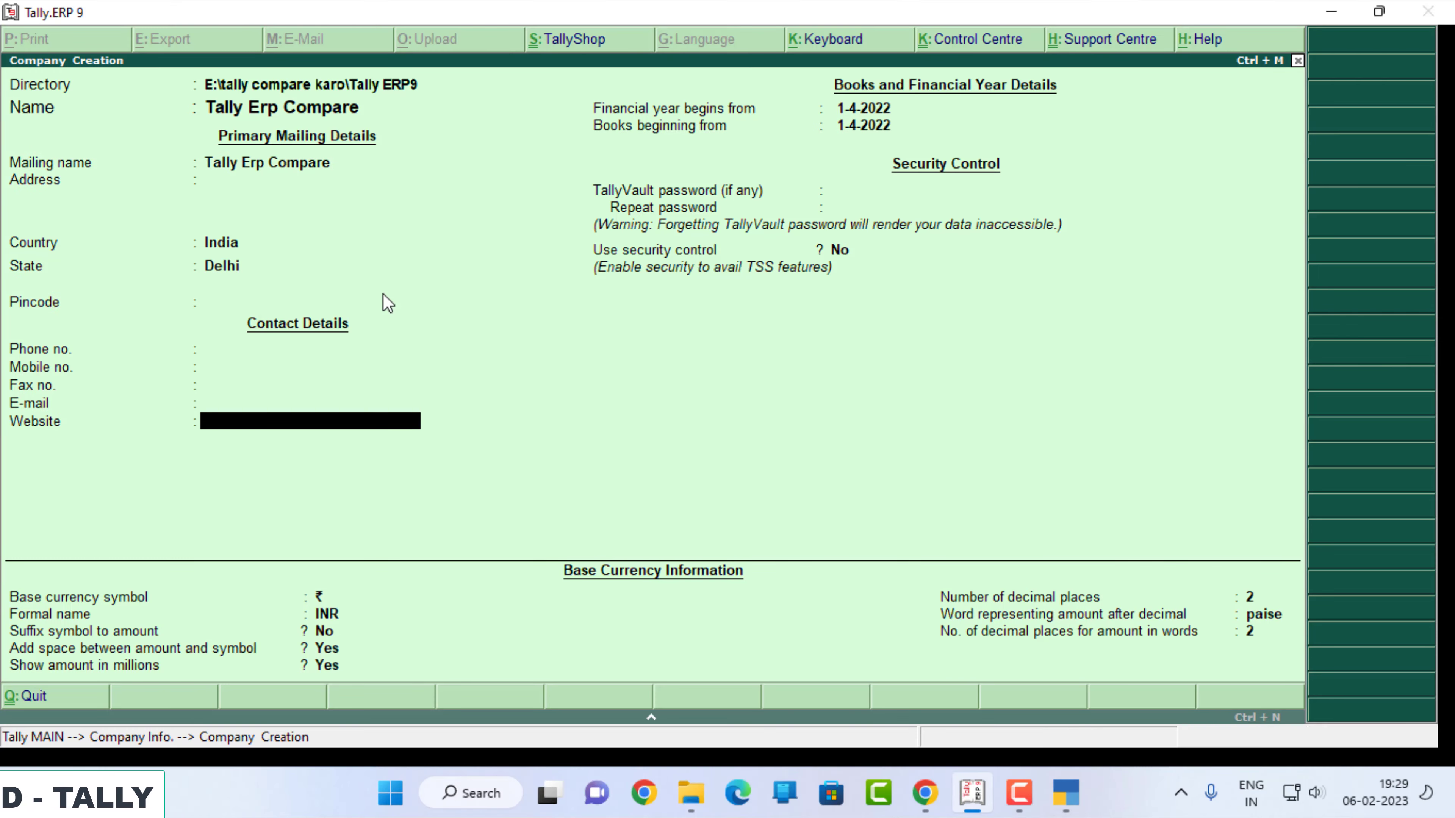
{"action": "key", "text": "Return"}
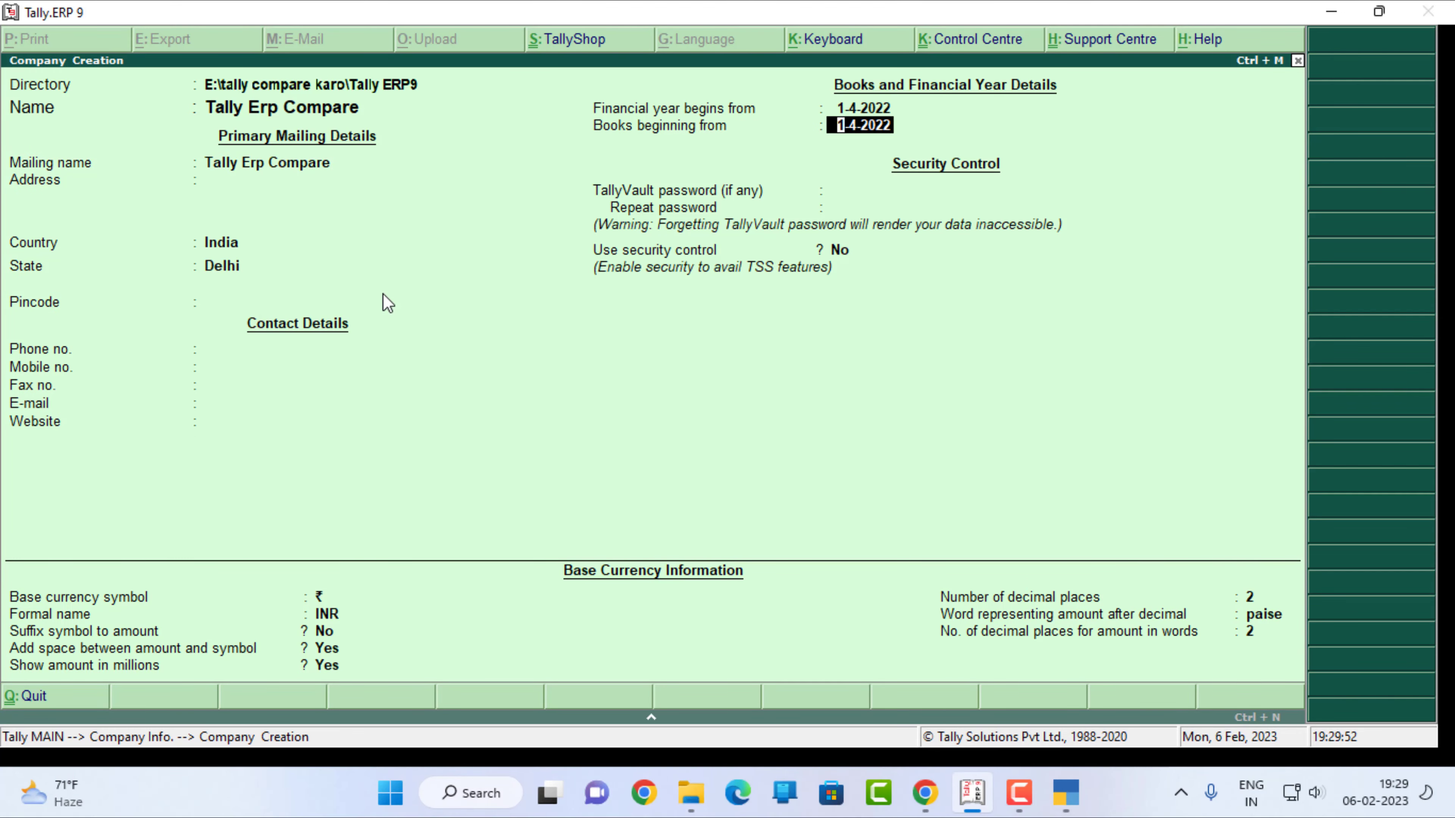
{"action": "key", "text": "alt+Tab"}
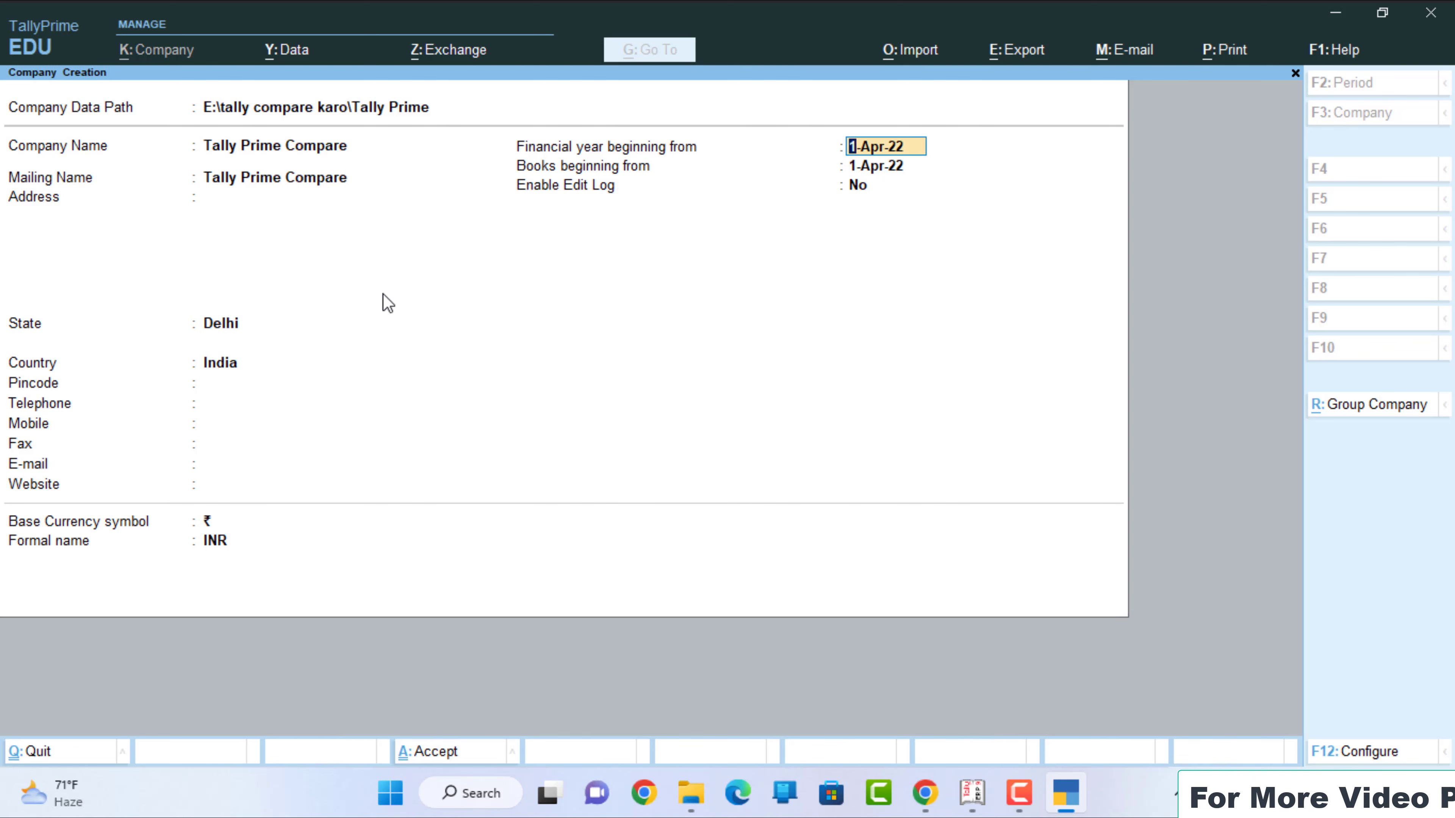
{"action": "key", "text": "alt+Tab"}
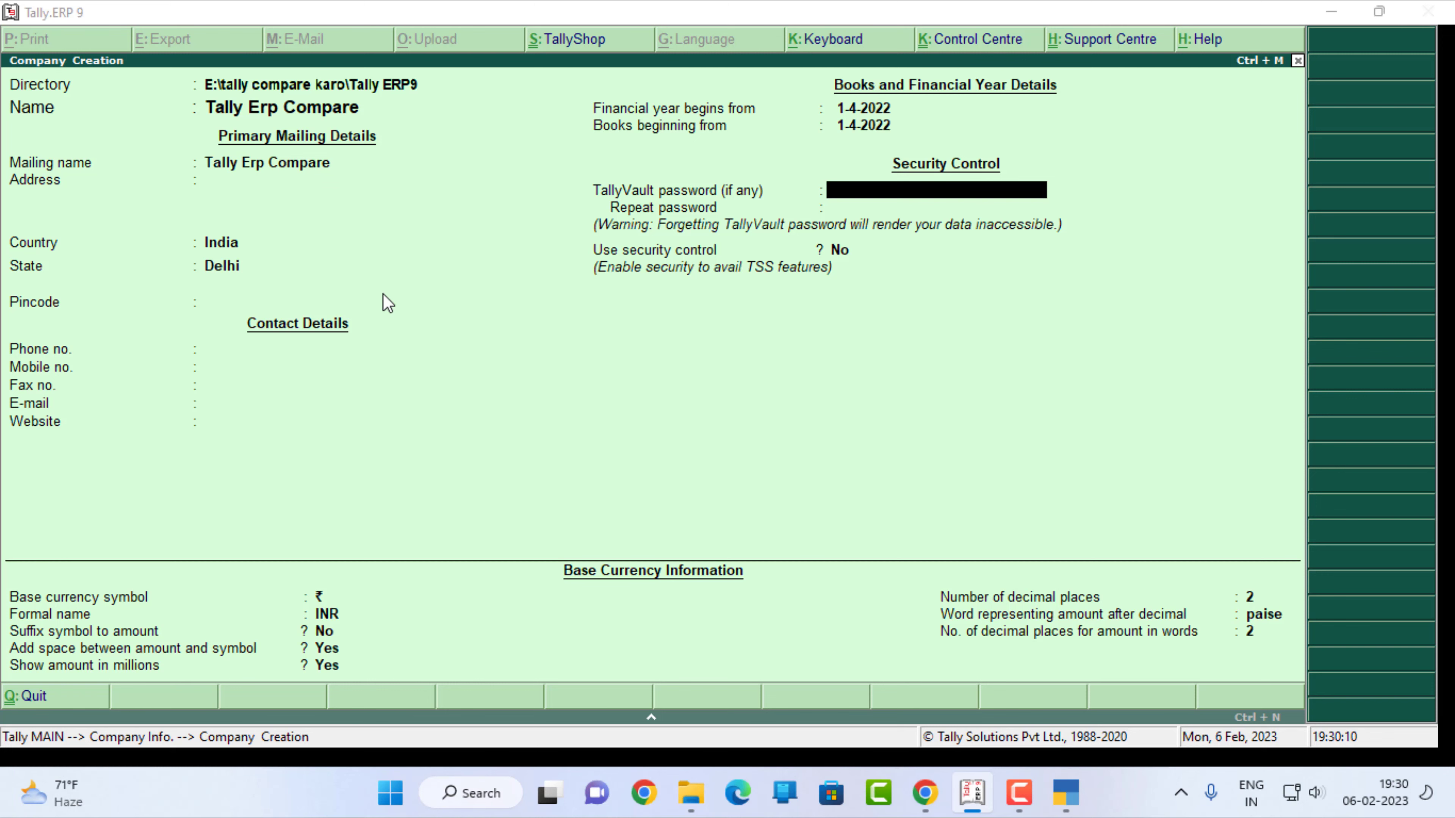
Step: Configure TallyPrime's company form to use a TallyVault password and user access control and to provide additional base currency details
{"action": "key", "text": "alt+Tab"}
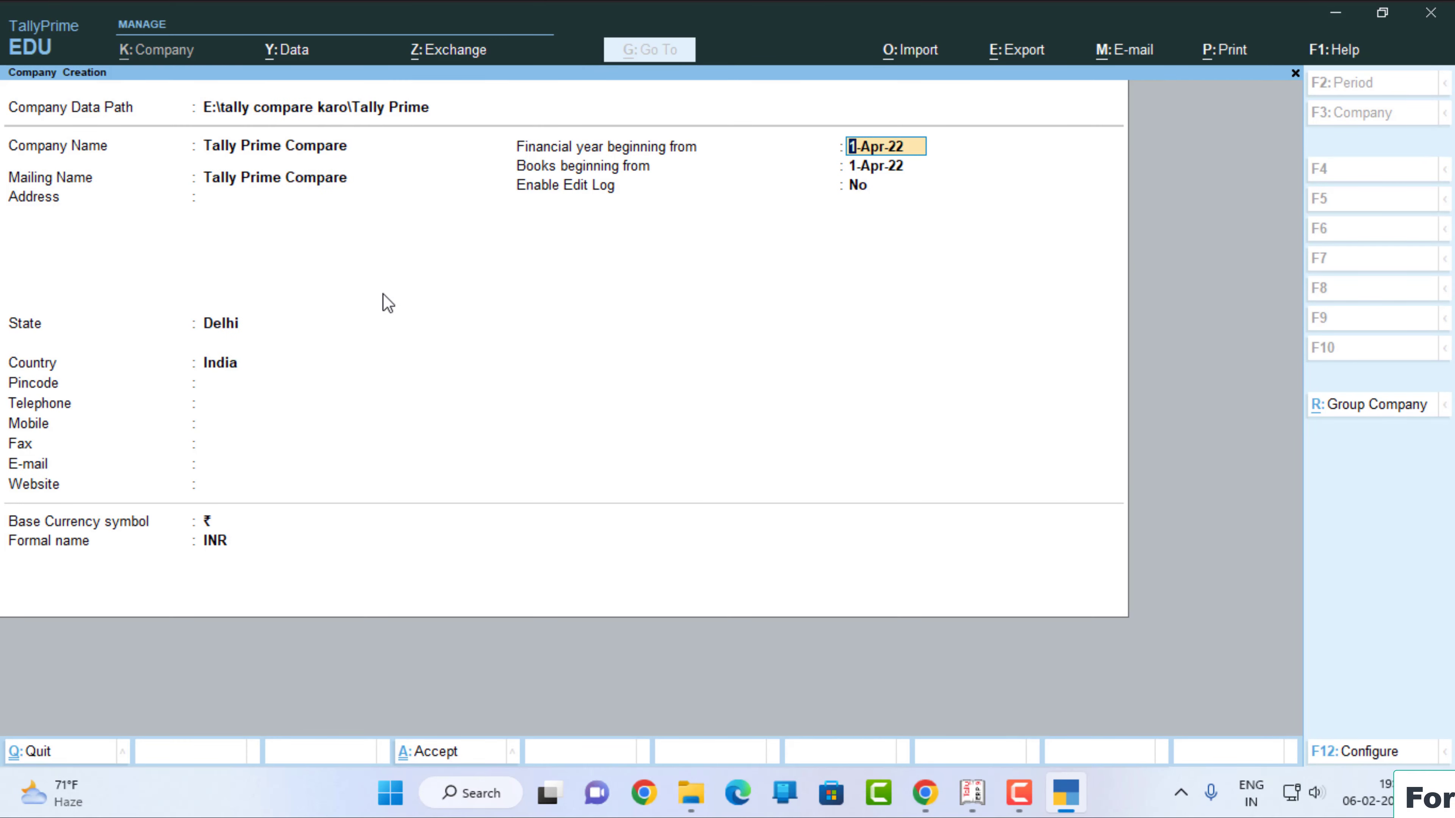
{"action": "key", "text": "F12"}
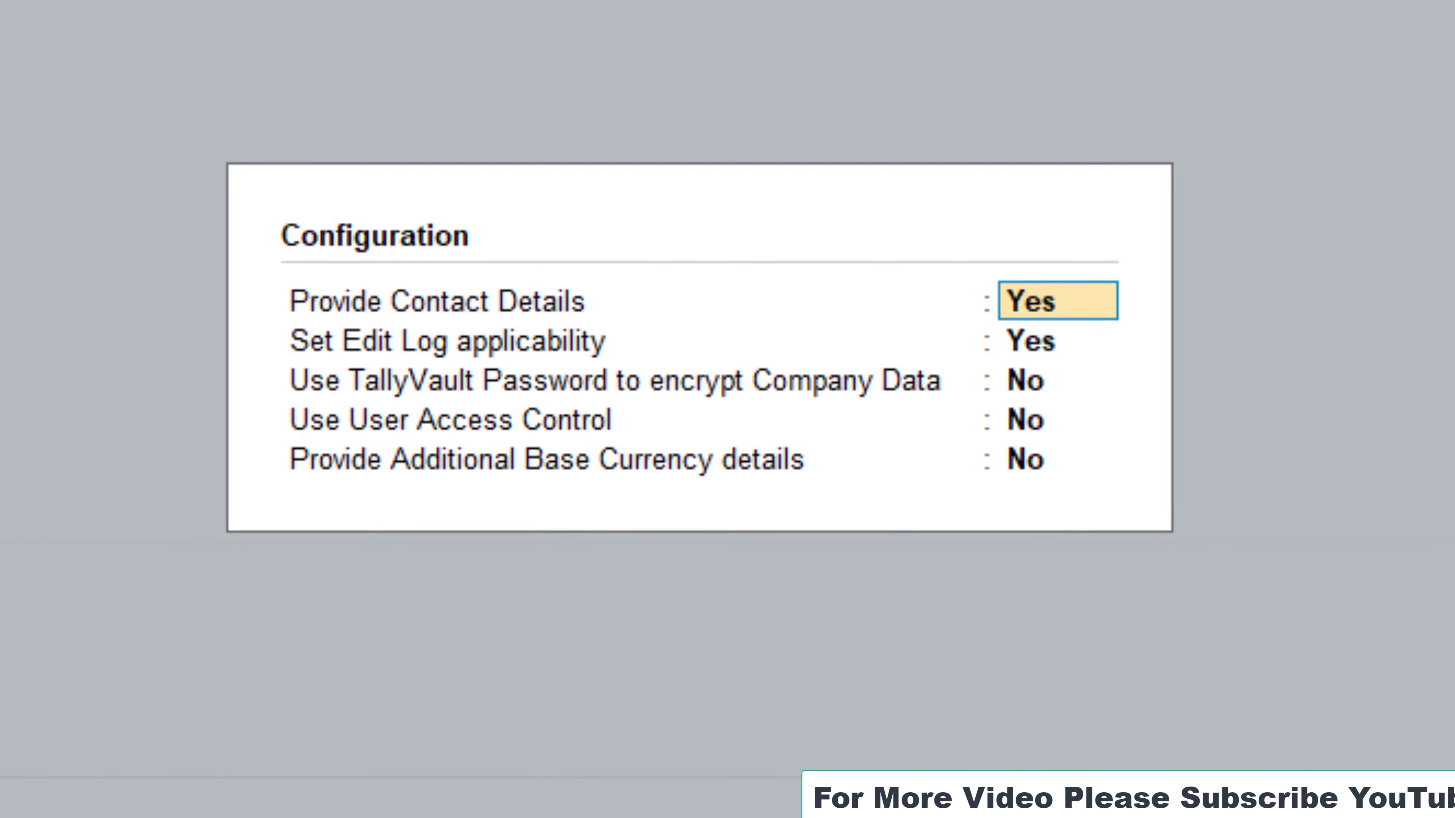
{"action": "key", "text": "Return"}
{"action": "key", "text": "Return"}
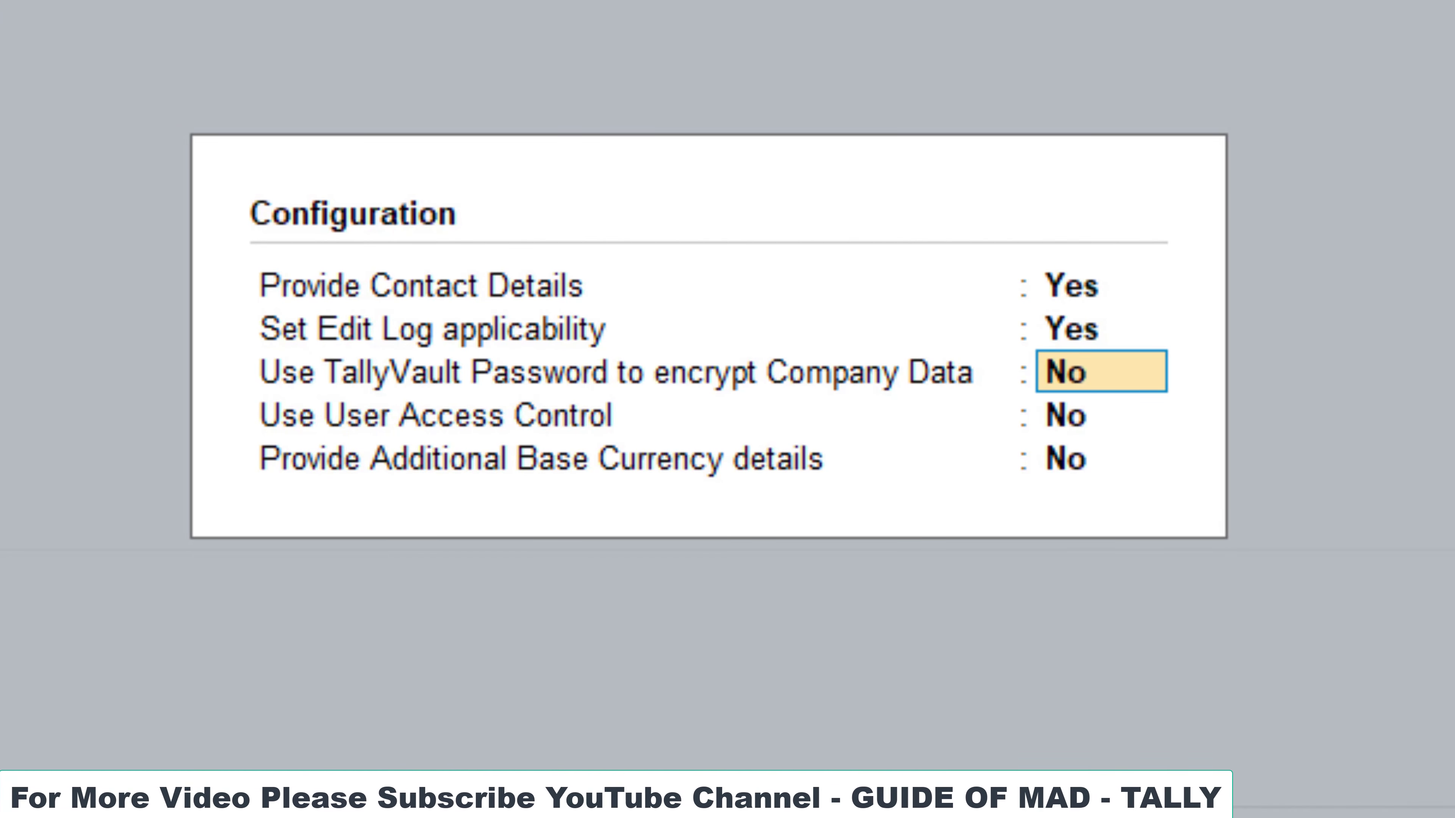
{"action": "type", "text": "y"}
{"action": "key", "text": "Return"}
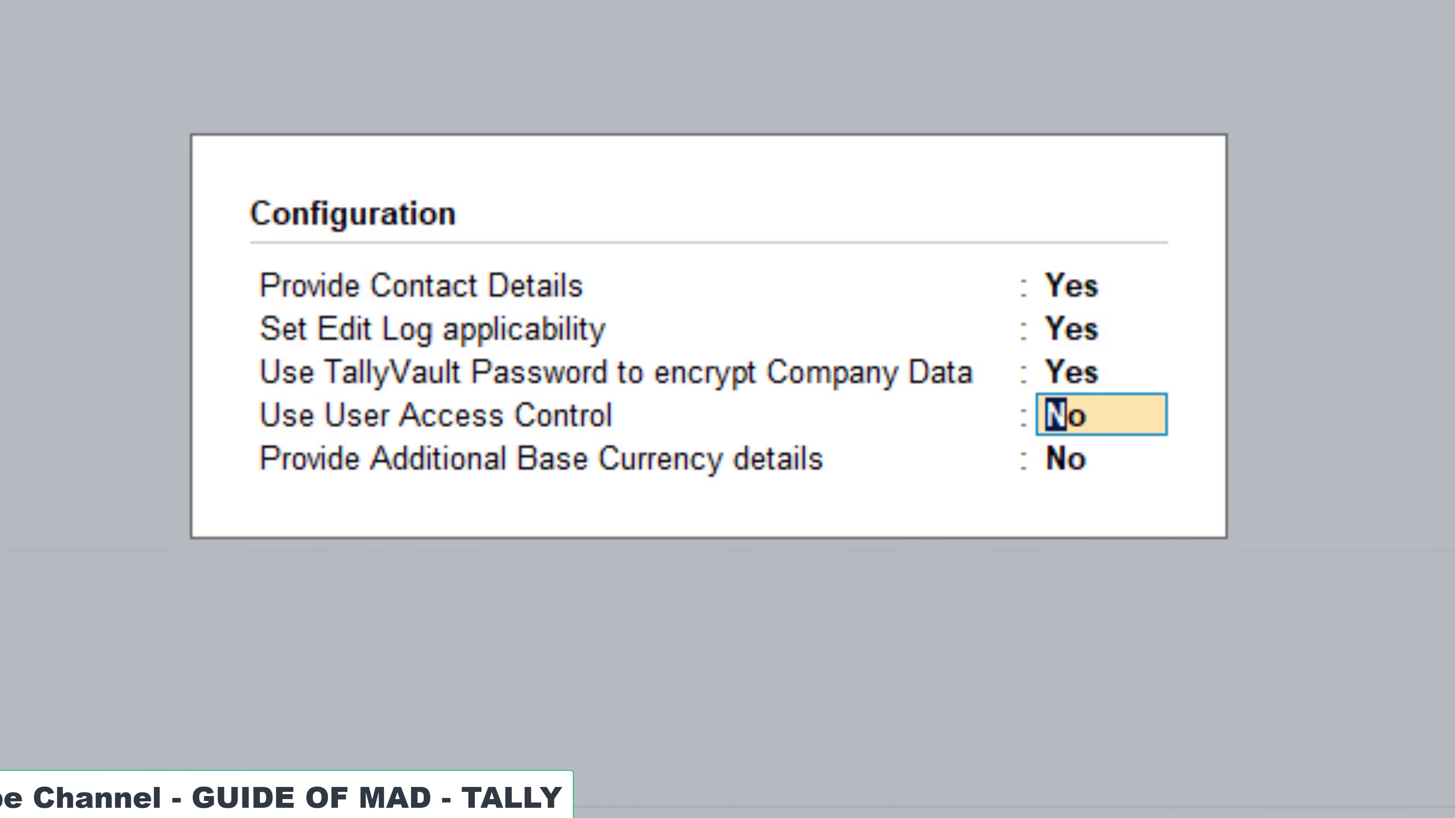
{"action": "type", "text": "y"}
{"action": "key", "text": "Return"}
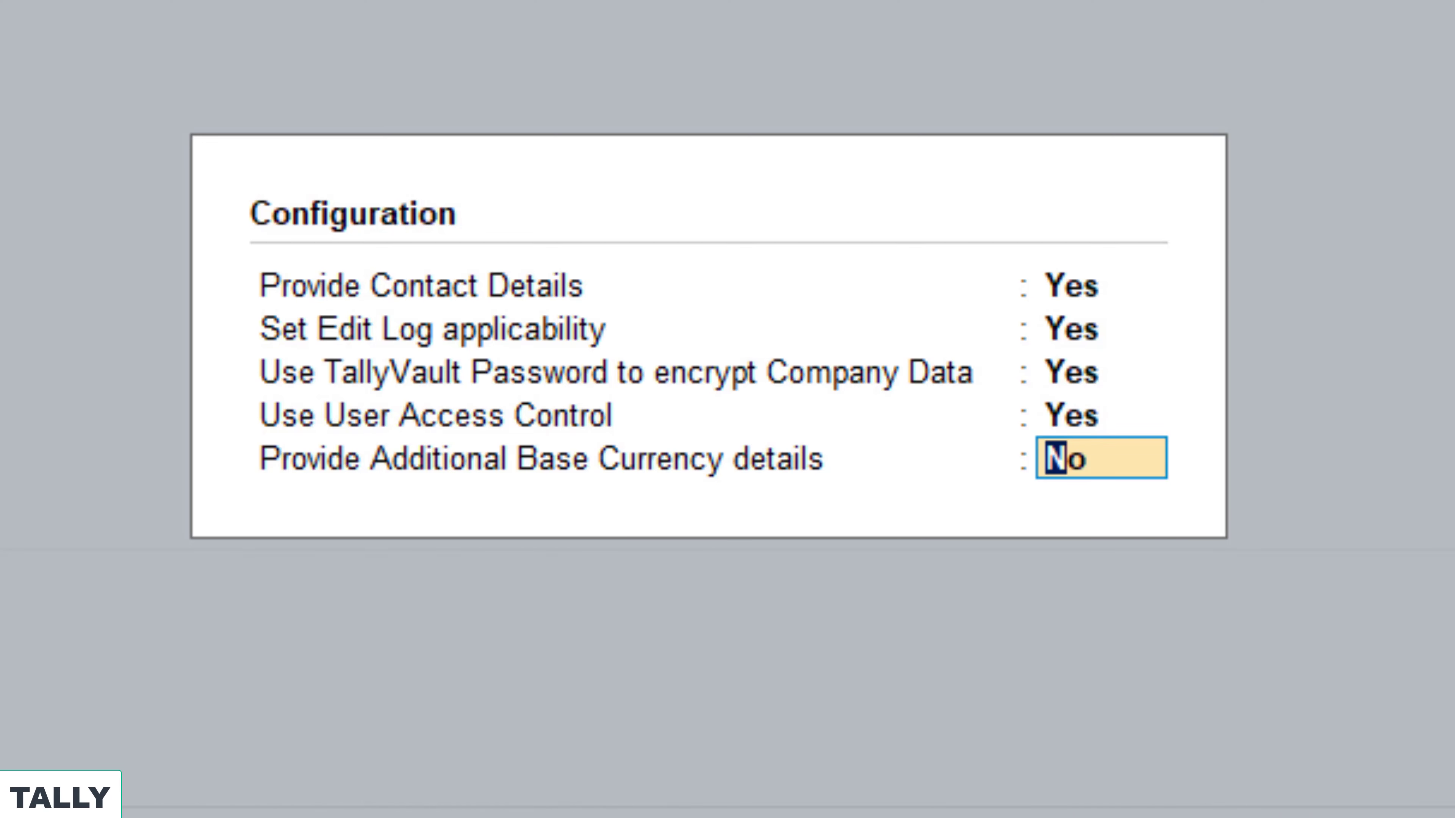
{"action": "key", "text": "Return"}
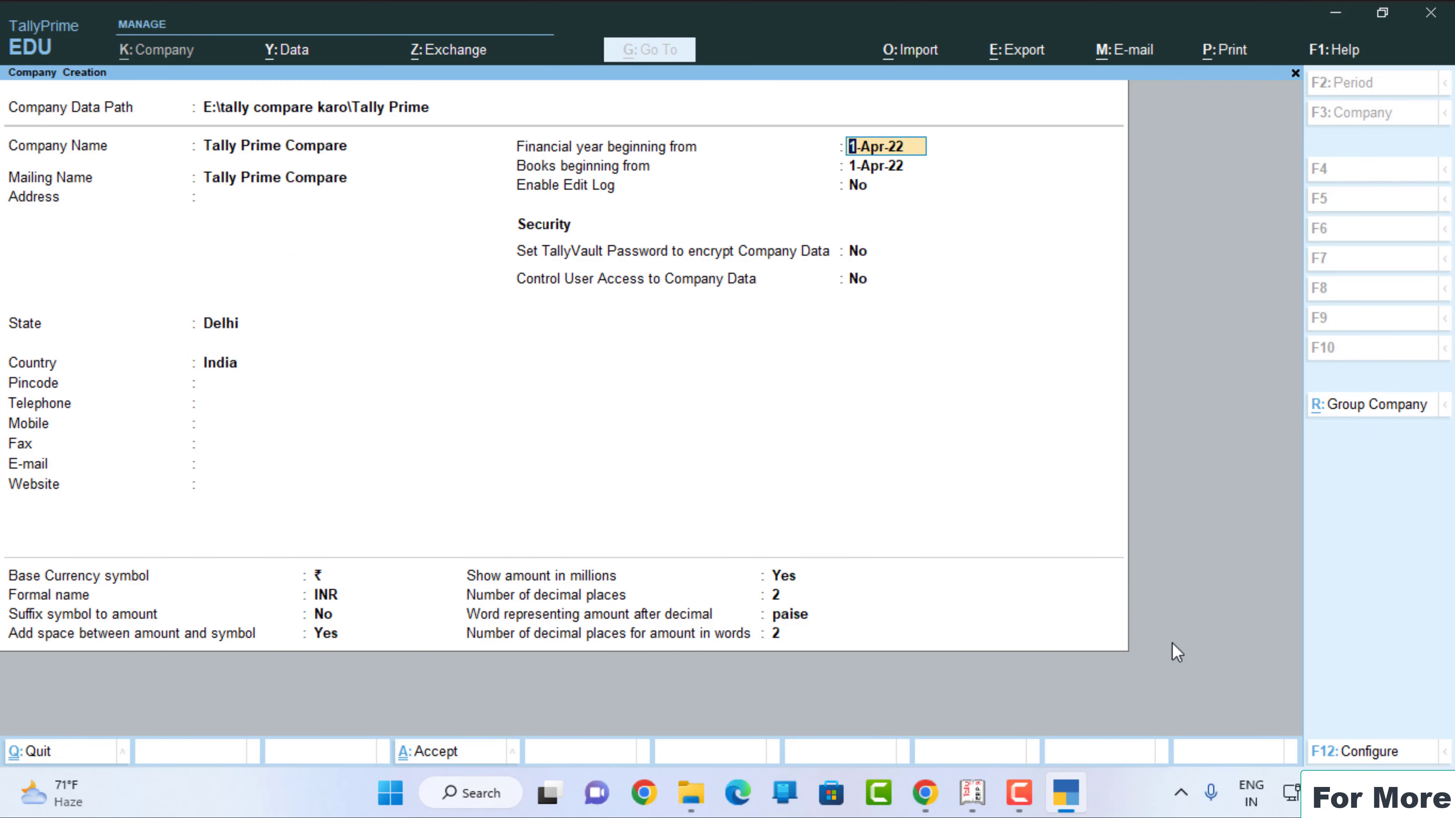
Step: In TallyPrime, keep both dates at 1-Apr-22 and Edit Log at No, and set TallyVault password encryption to Yes
{"action": "key", "text": "alt+Tab"}
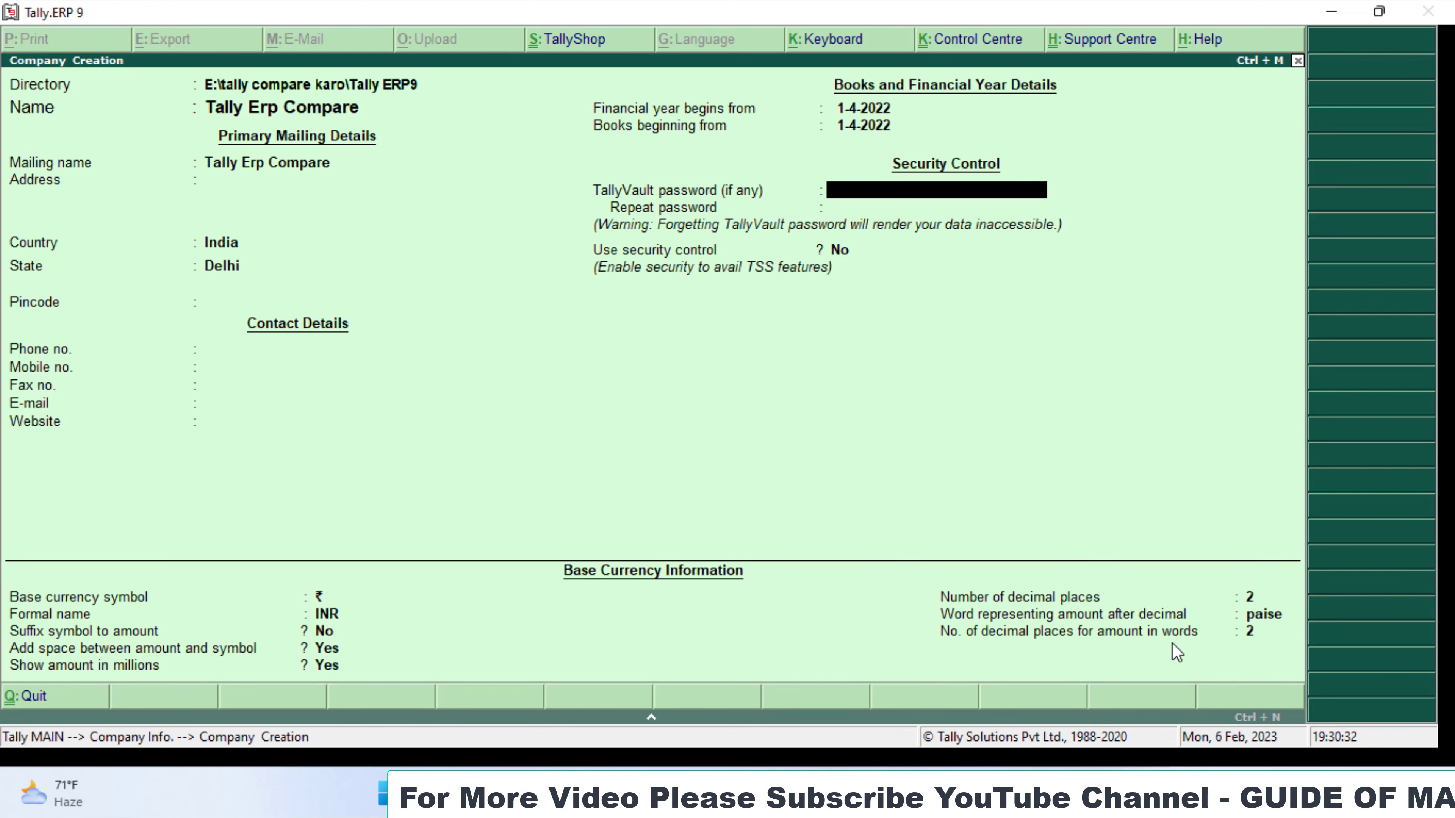
{"action": "key", "text": "alt+Tab"}
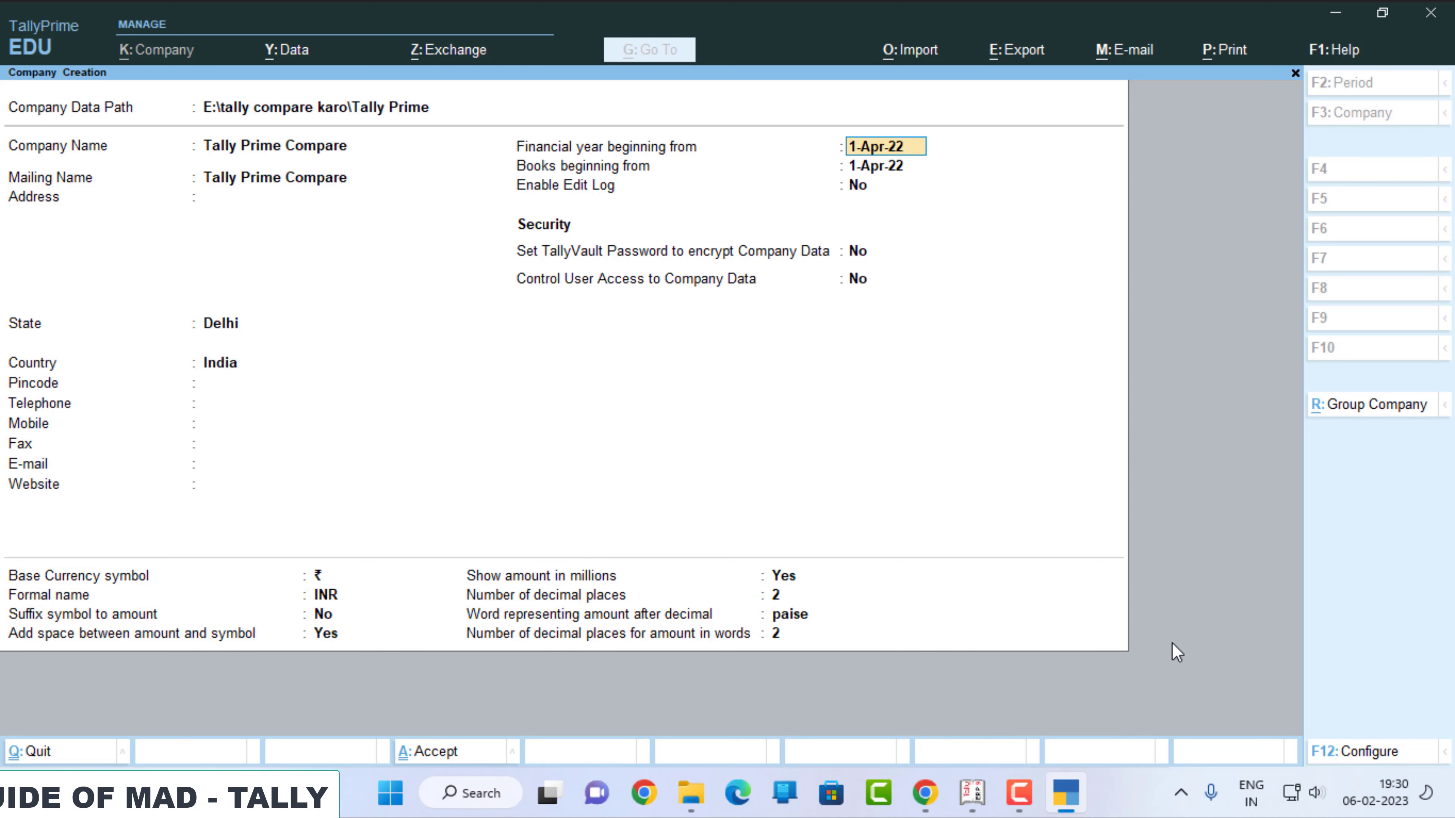
{"action": "key", "text": "Return"}
{"action": "key", "text": "Return"}
{"action": "key", "text": "Return"}
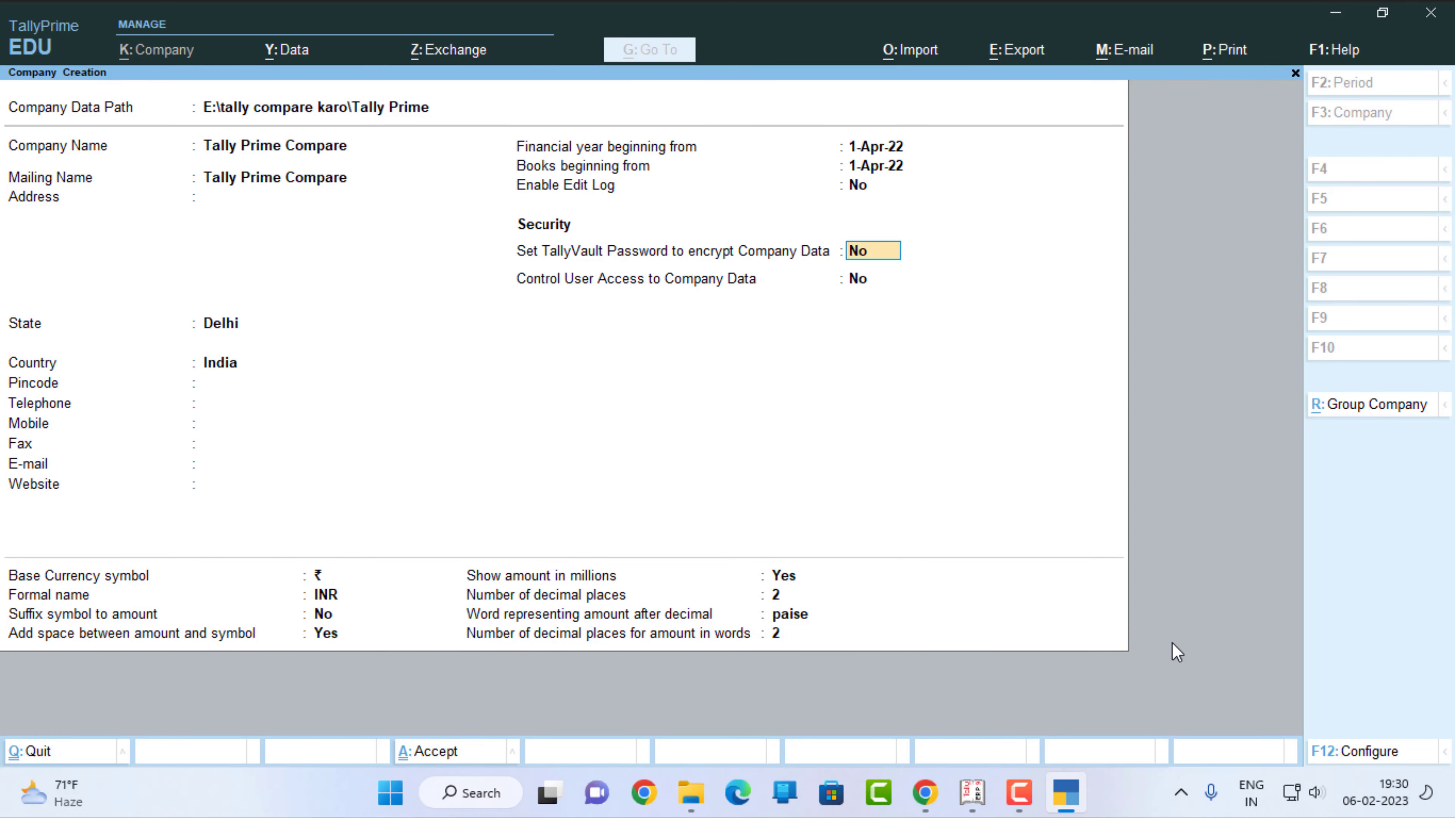
{"action": "key", "text": "y"}
Step: In Tally.ERP 9, leave the TallyVault password blank and go on to the security control option
{"action": "key", "text": "alt+Tab"}
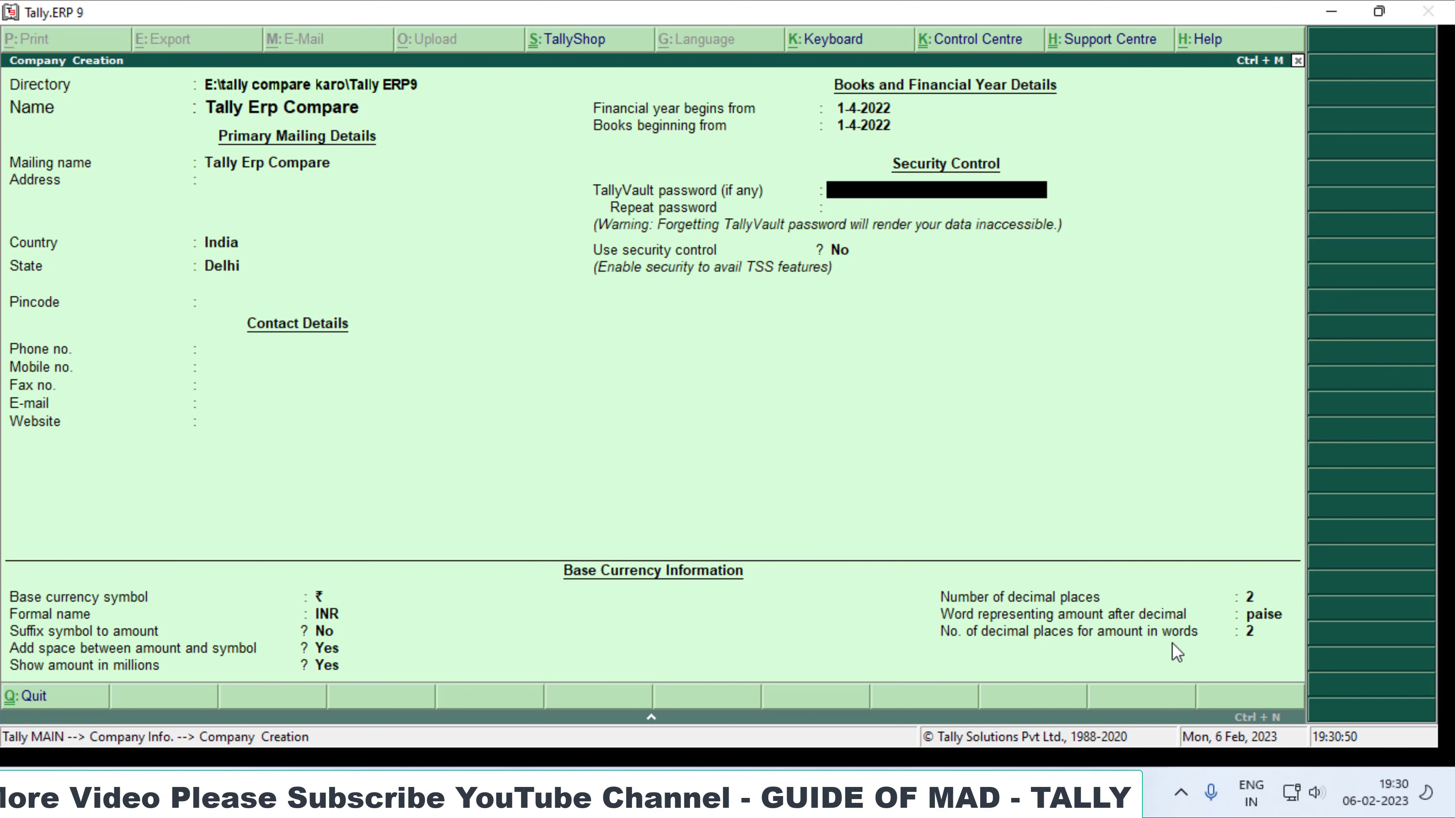
{"action": "key", "text": "Return"}
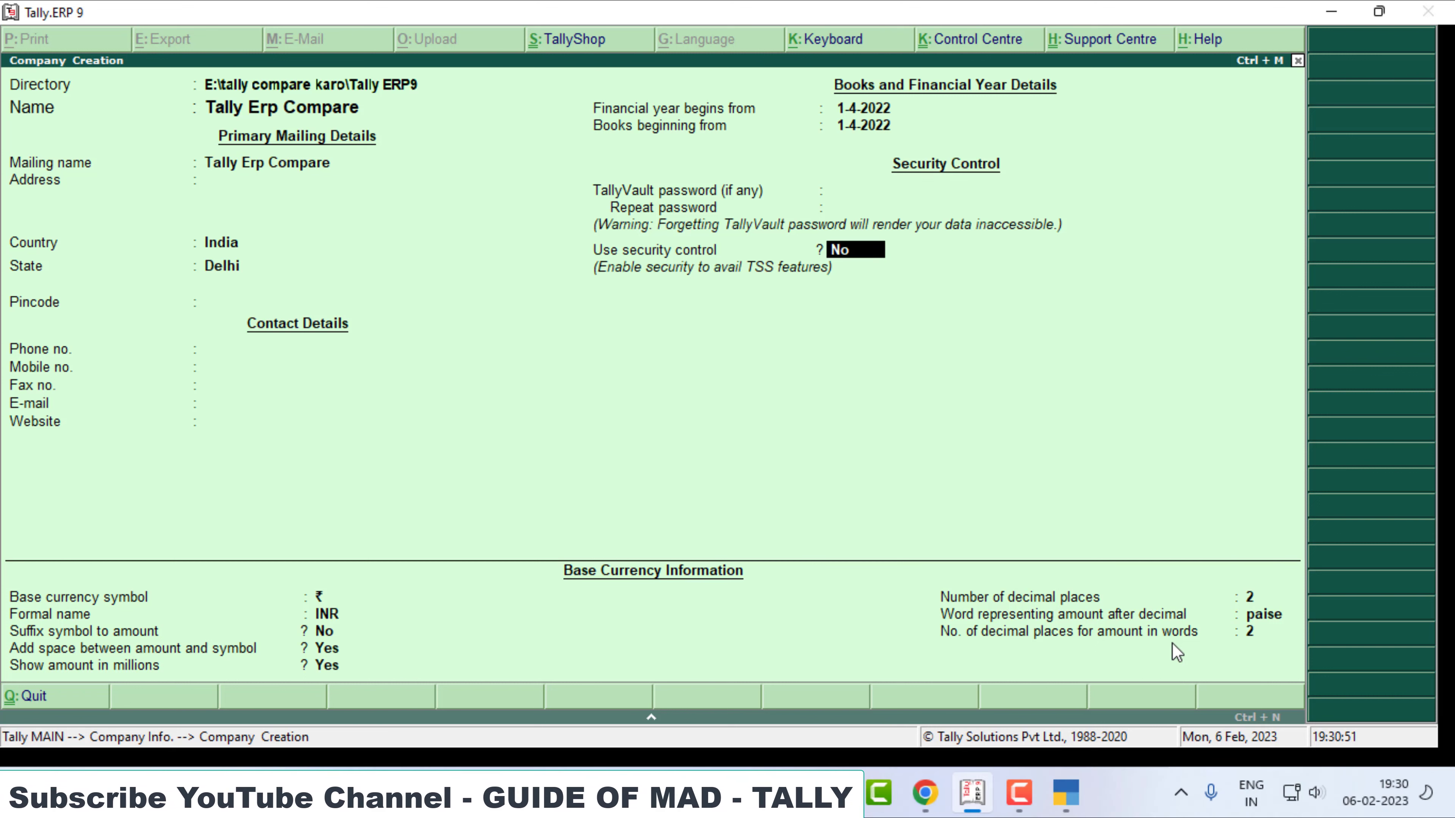